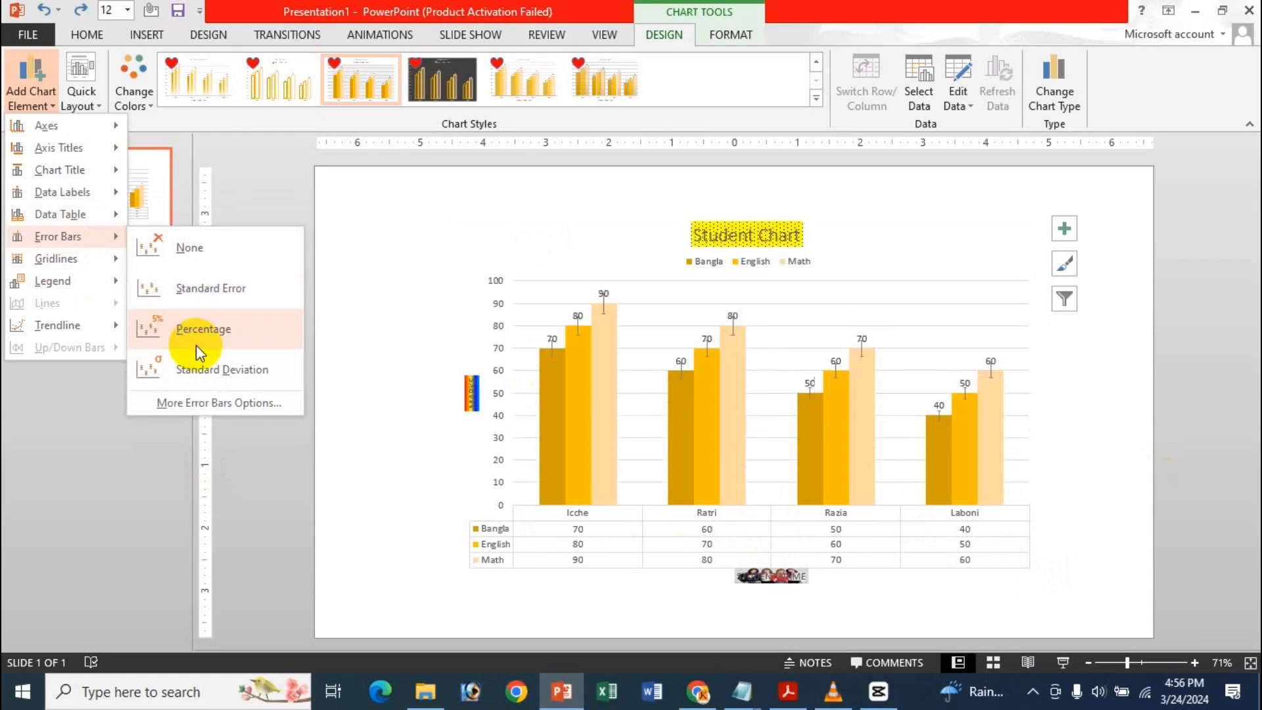
# Open the additional error bar options for the chart and cancel without choosing a series
pyautogui.click(224, 404)
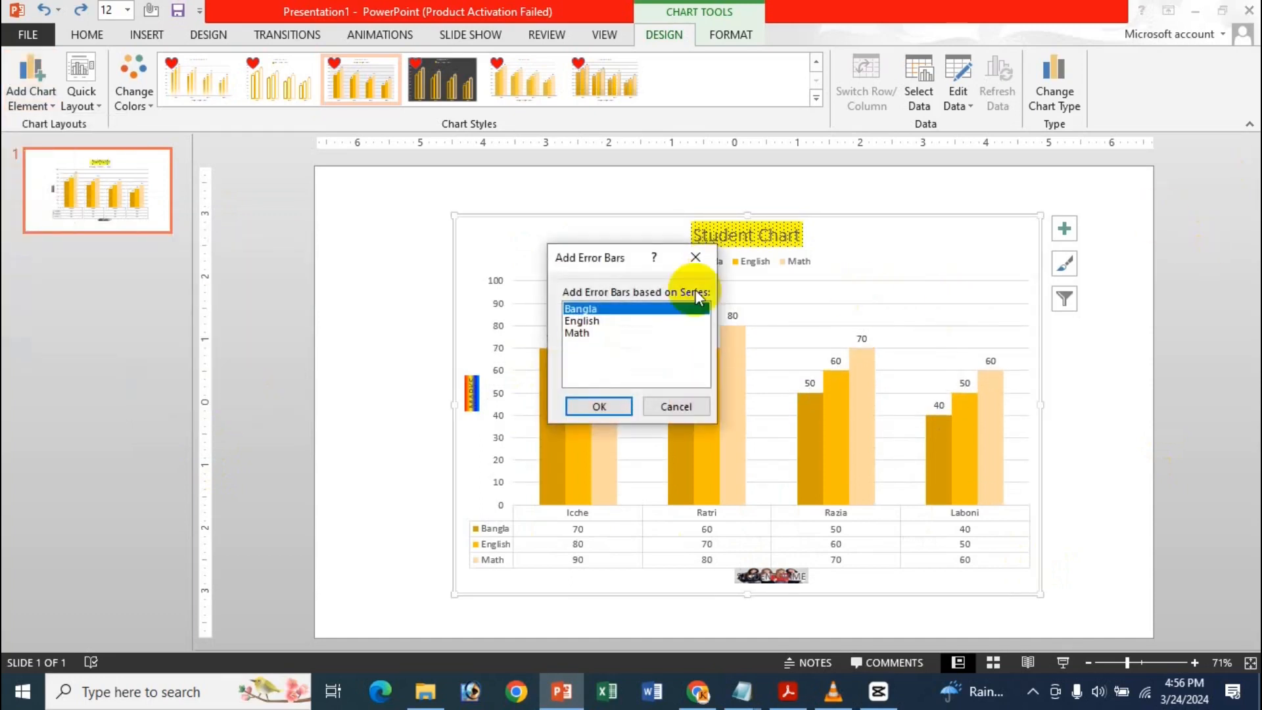
pyautogui.click(695, 257)
# Open the detailed gridline options and color the chart's major gridlines solid blue
pyautogui.click(30, 75)
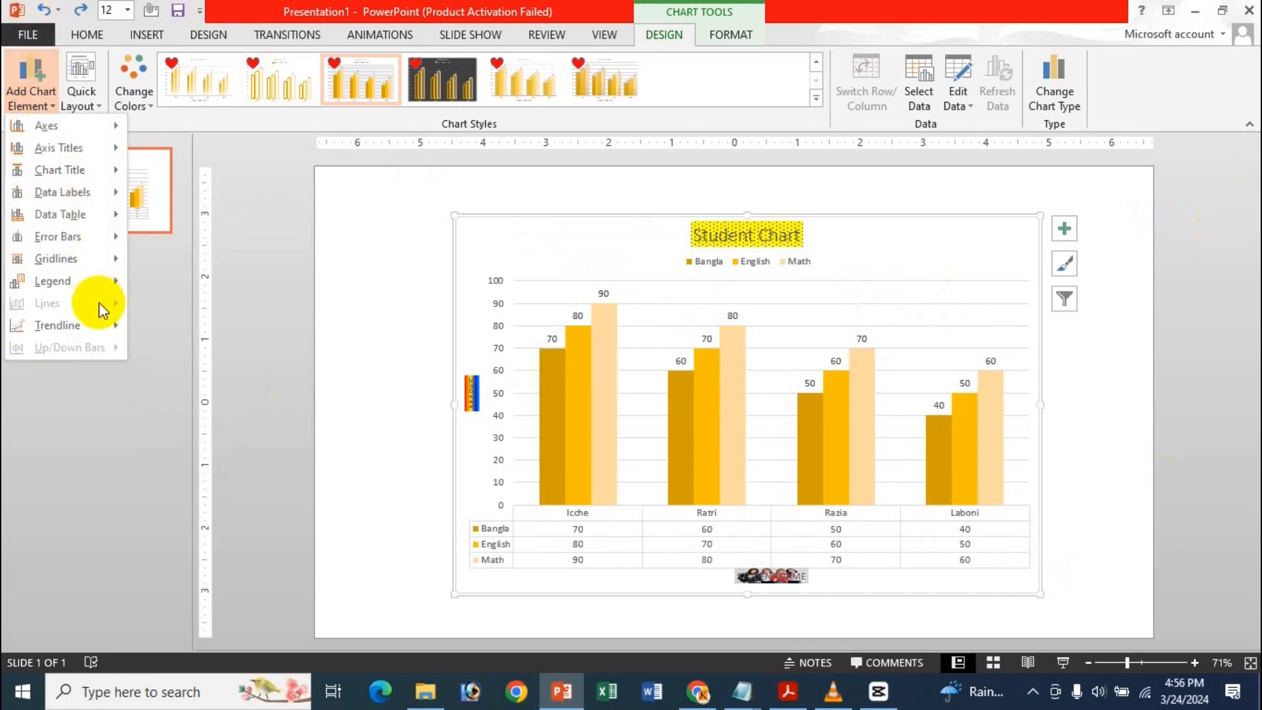
pyautogui.moveTo(40, 294)
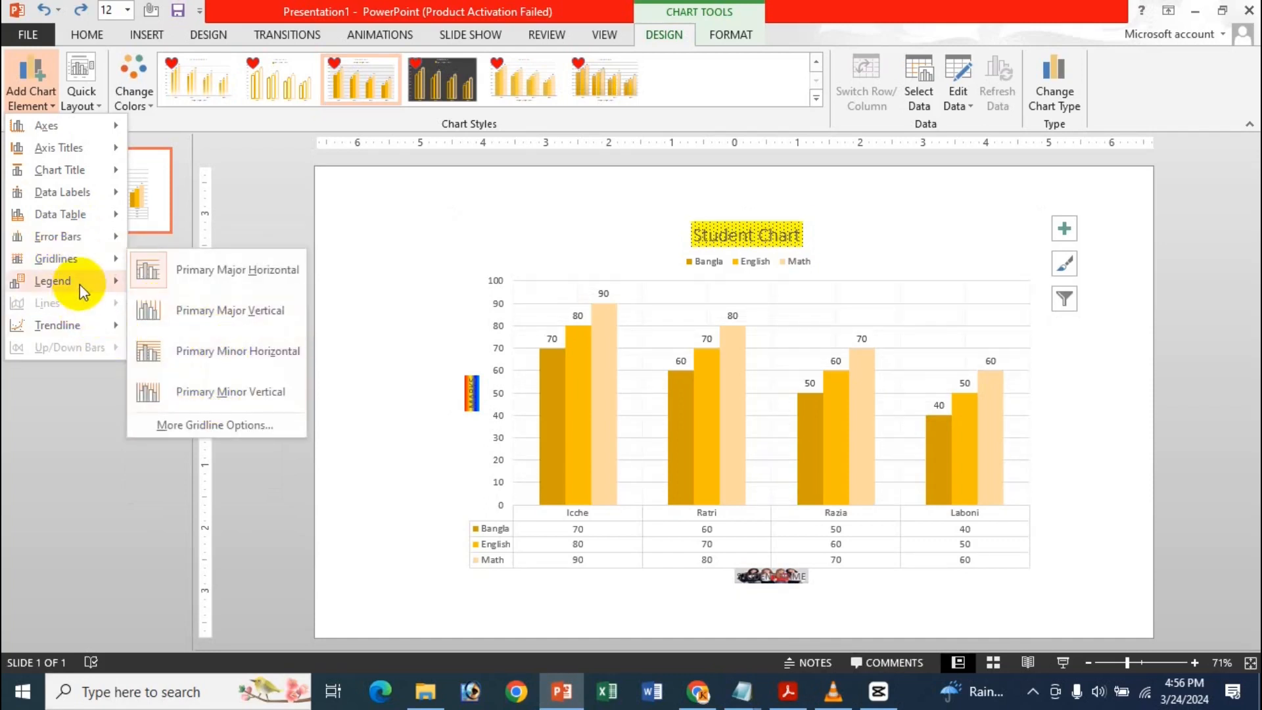
pyautogui.moveTo(80, 284)
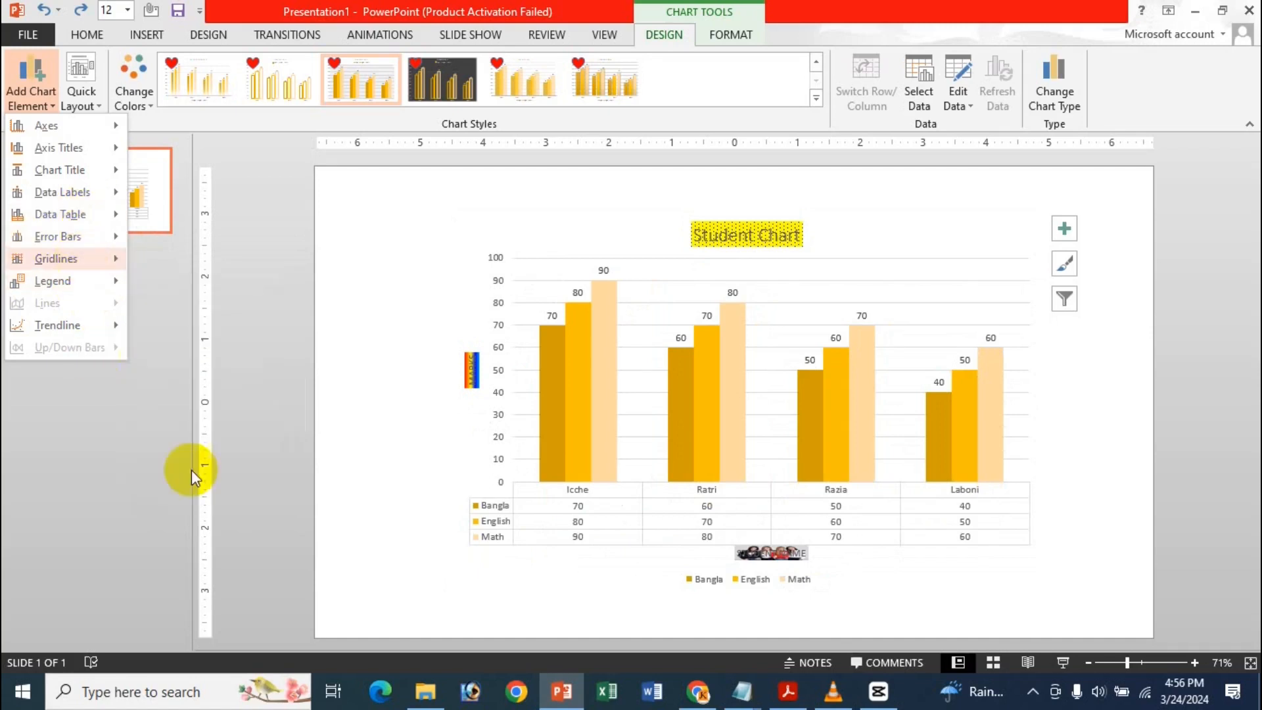
pyautogui.moveTo(84, 259)
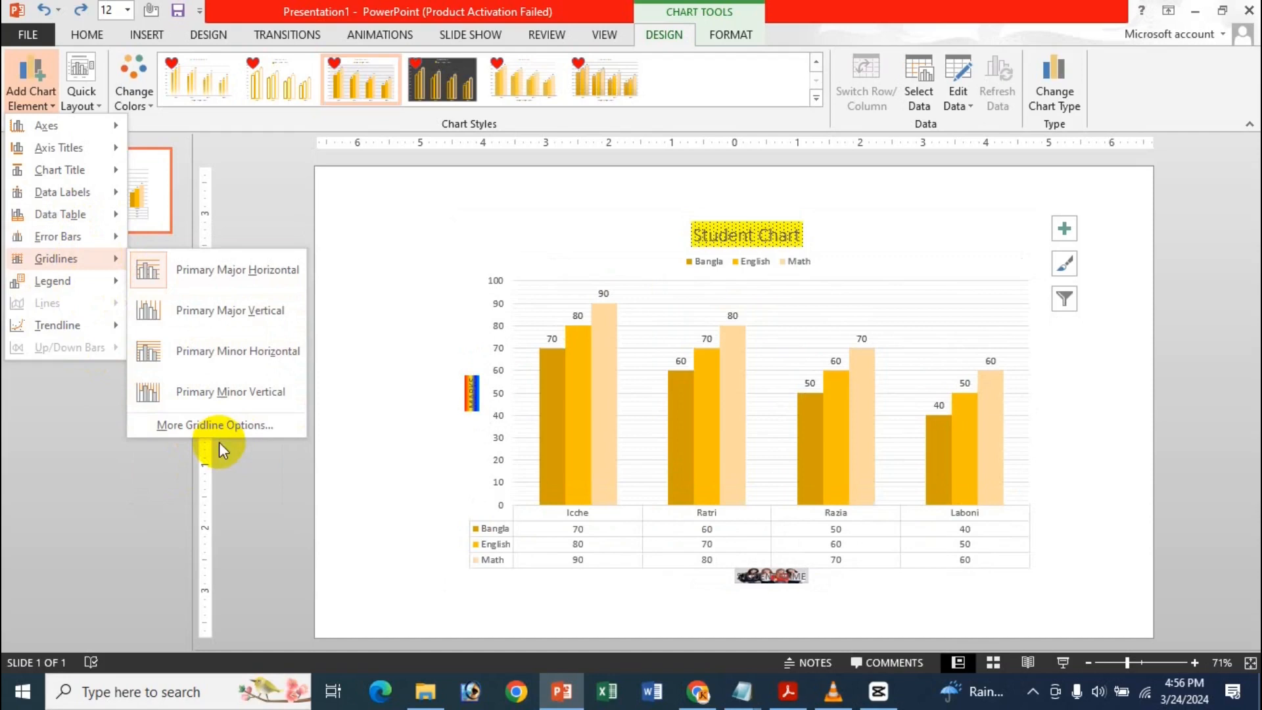
pyautogui.click(251, 428)
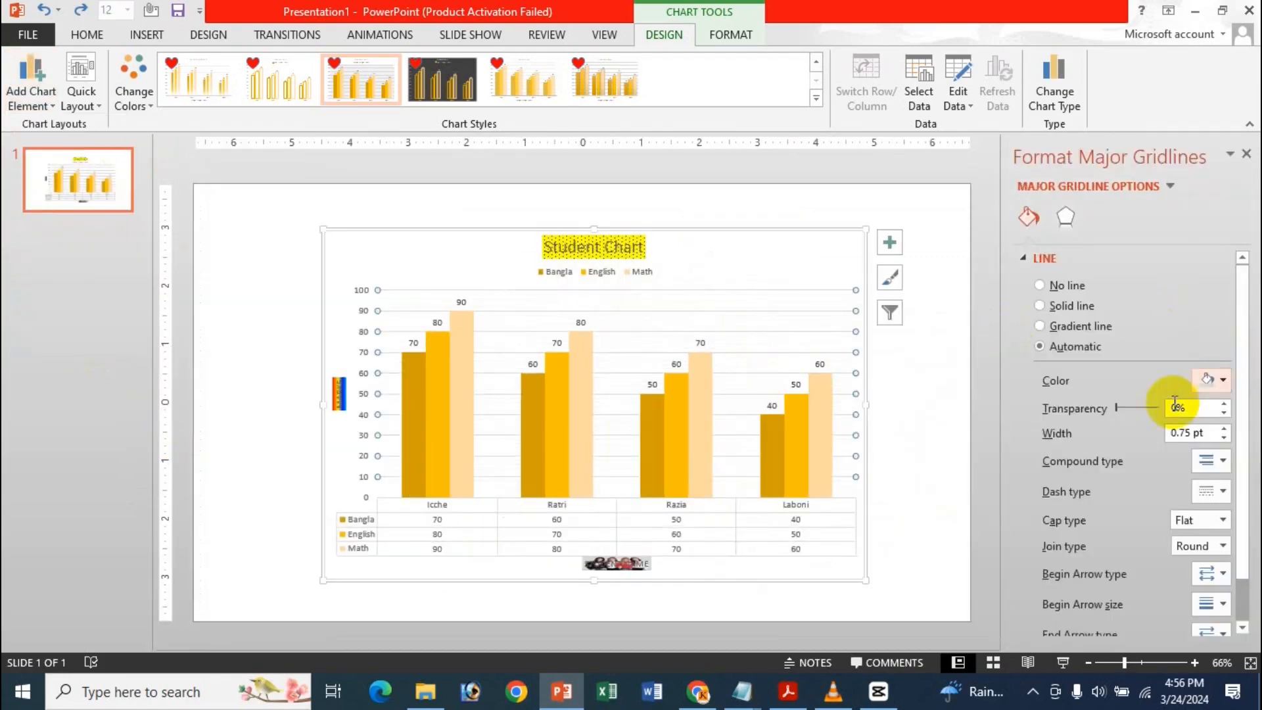
pyautogui.click(1215, 382)
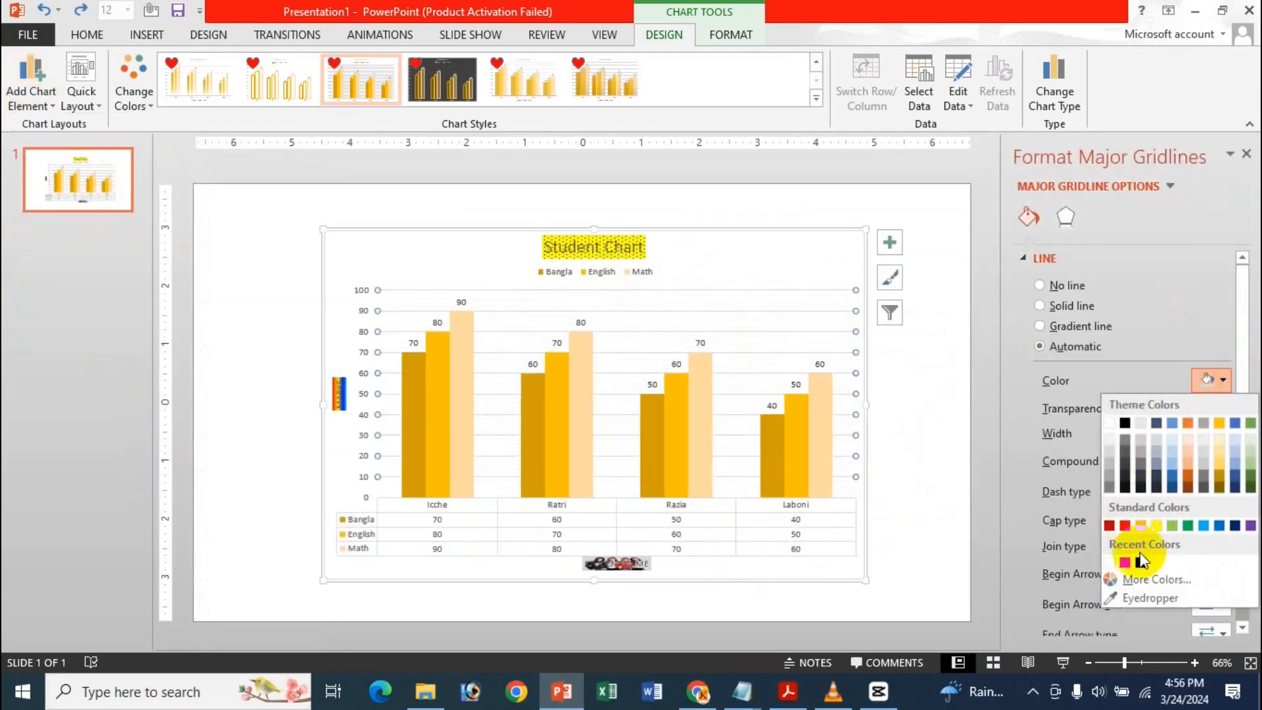
pyautogui.click(1139, 560)
pyautogui.click(1199, 407)
pyautogui.moveTo(1188, 405); pyautogui.dragTo(2, 317)
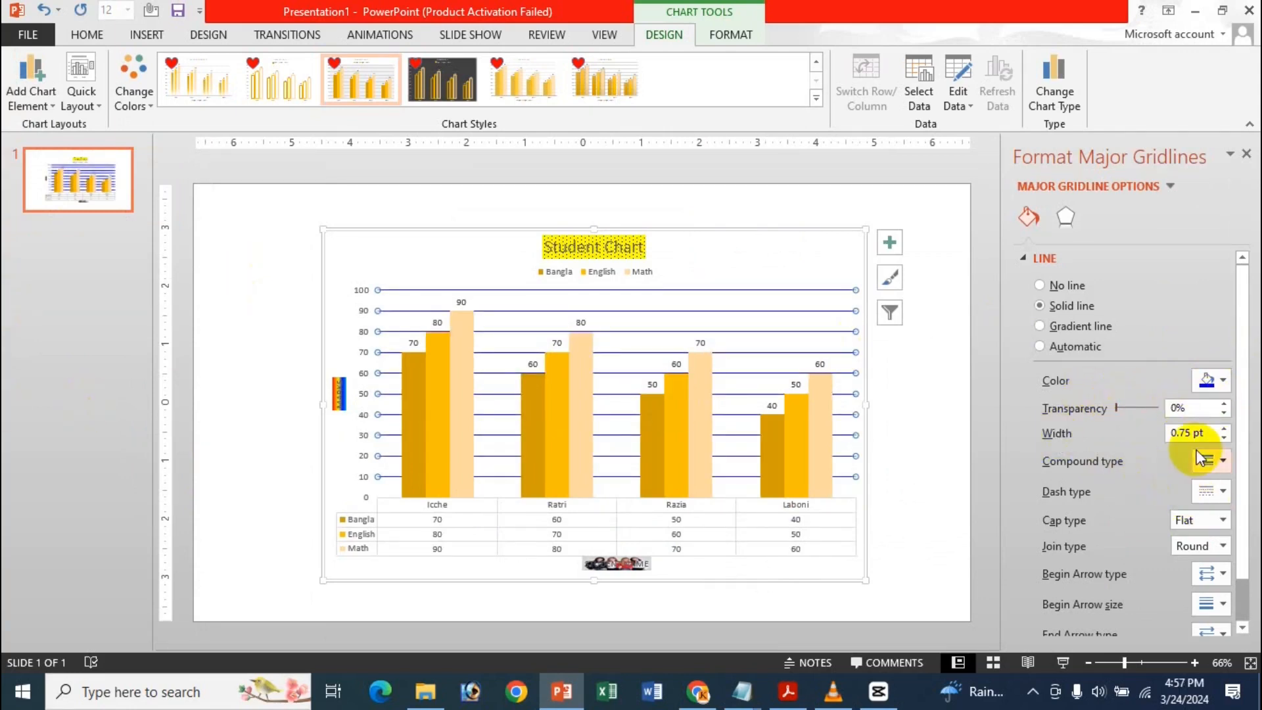
# Set the line width of the chart's major gridlines to 6.5 pt
pyautogui.click(1222, 430)
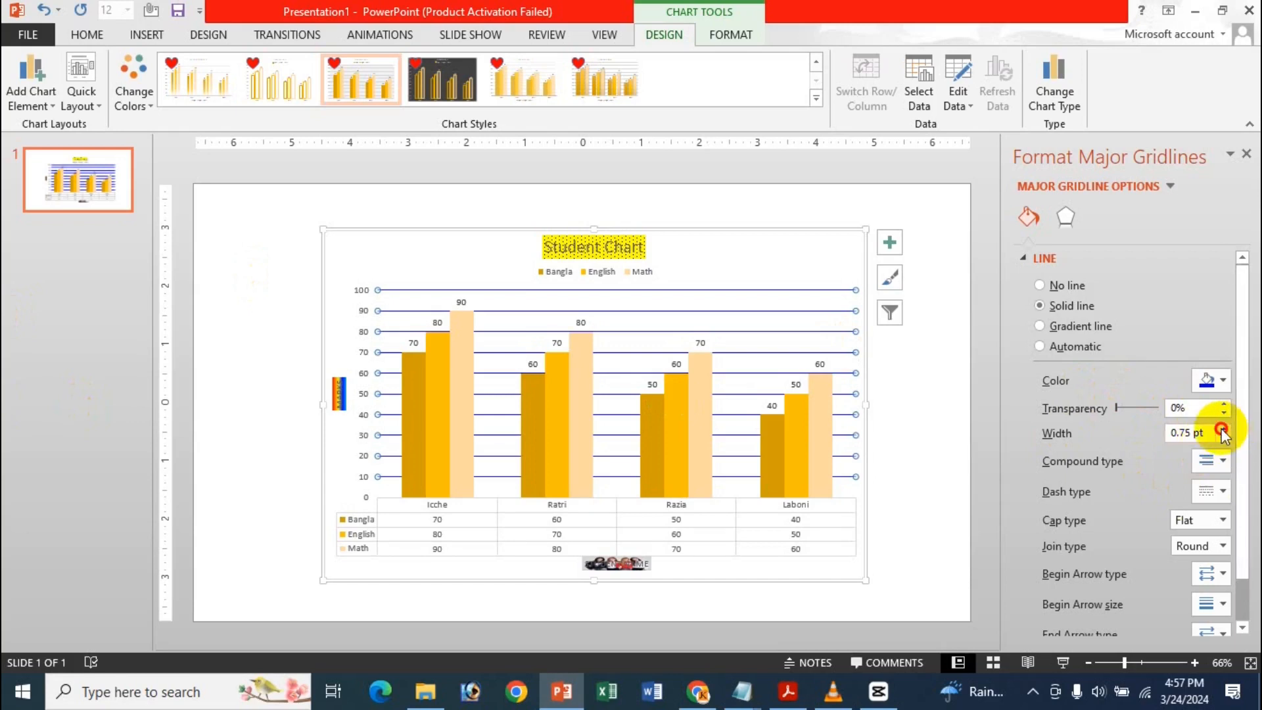
pyautogui.click(1221, 428)
pyautogui.click(1222, 428)
pyautogui.click(1222, 428)
pyautogui.click(1222, 428)
pyautogui.click(1222, 428)
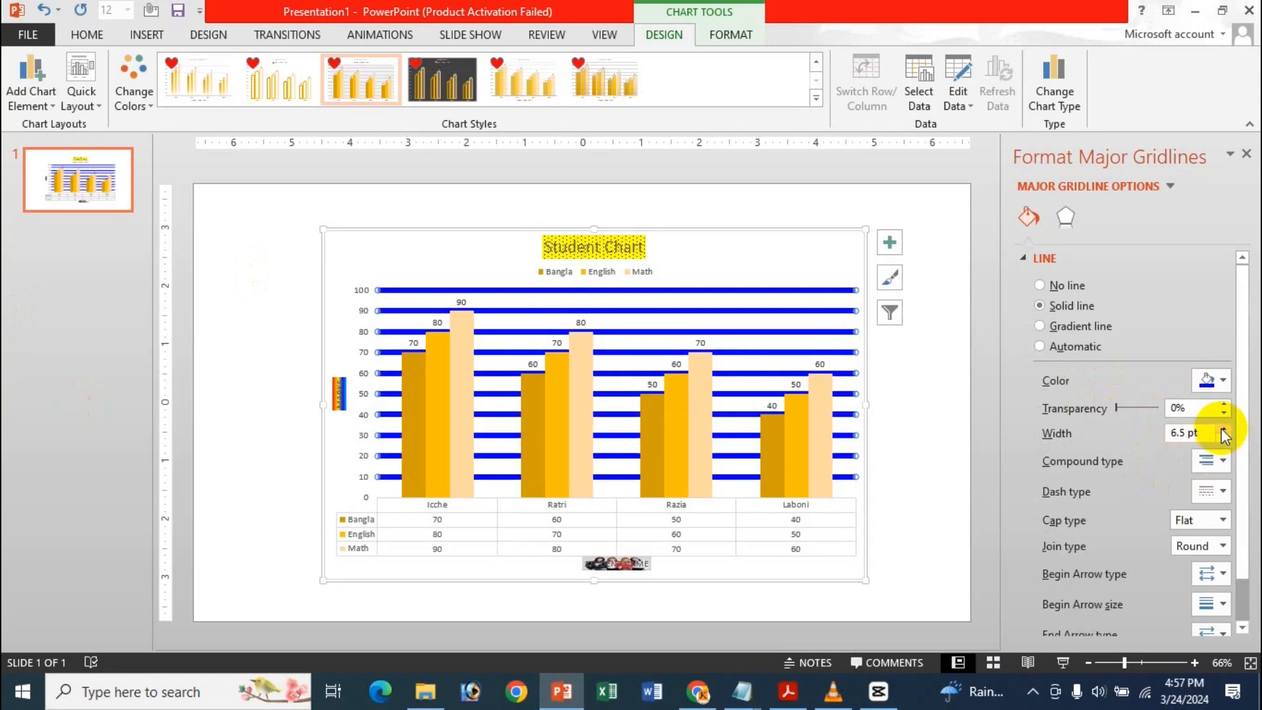
# Change the major gridlines' compound type to a double line with one thick and one thin stroke
pyautogui.click(1209, 460)
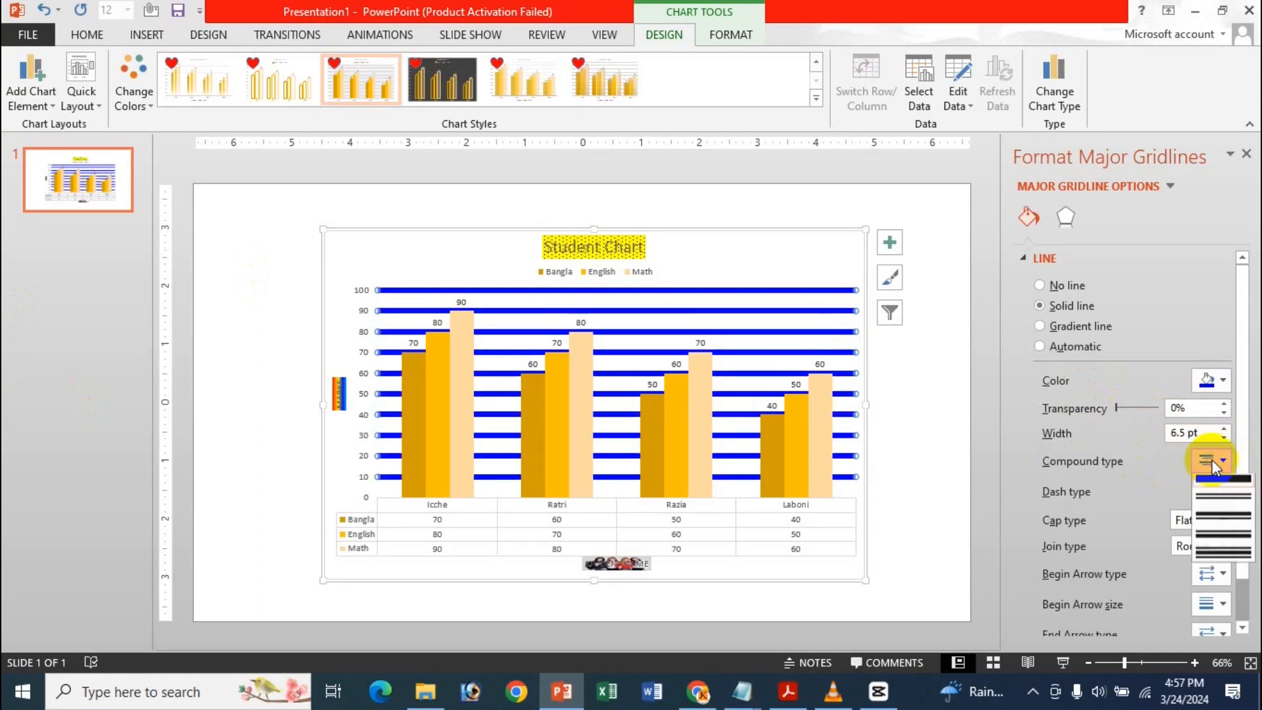
pyautogui.click(1232, 502)
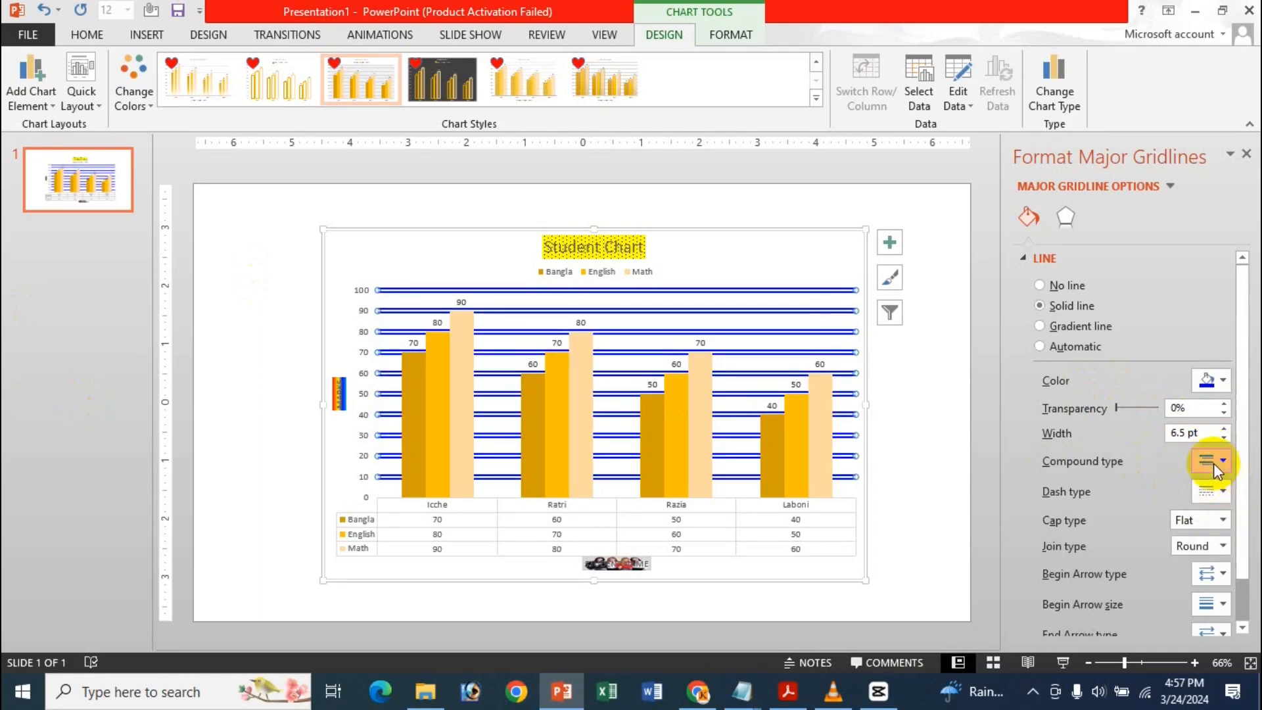
pyautogui.click(1215, 464)
pyautogui.click(1218, 526)
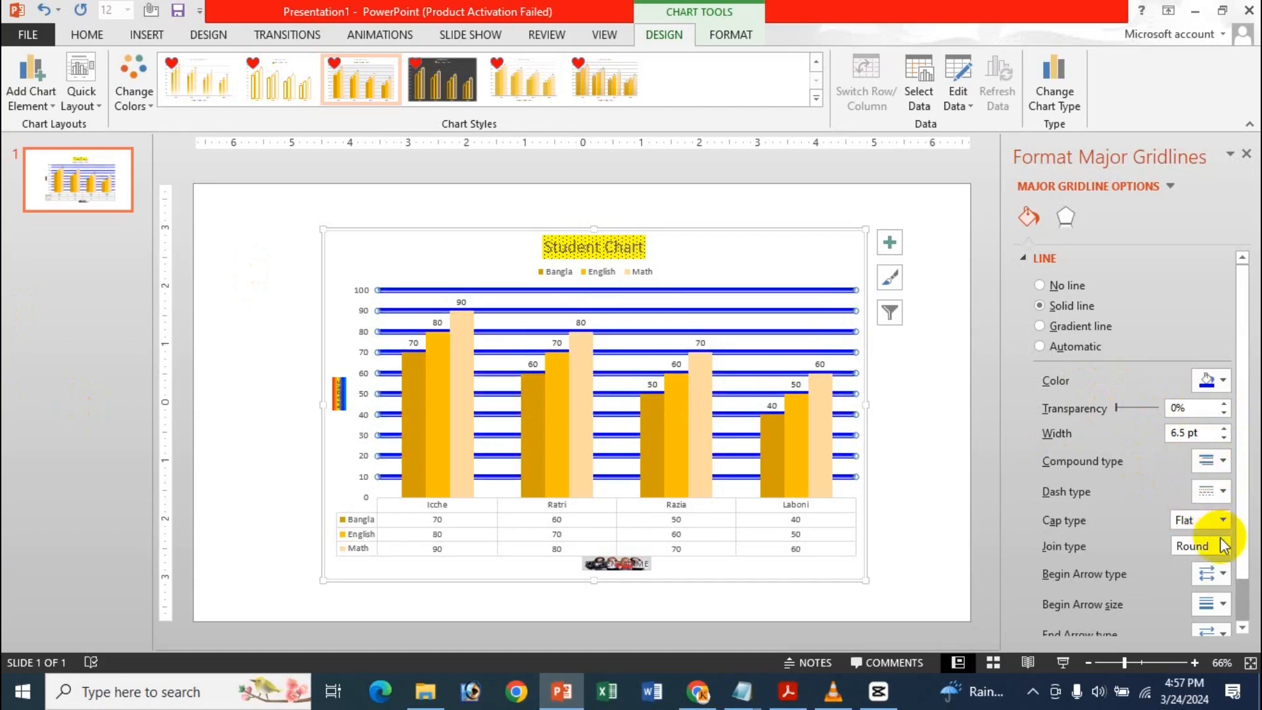
# Try the Round and Square cap types on the major gridlines before returning the cap type to Flat
pyautogui.click(1223, 521)
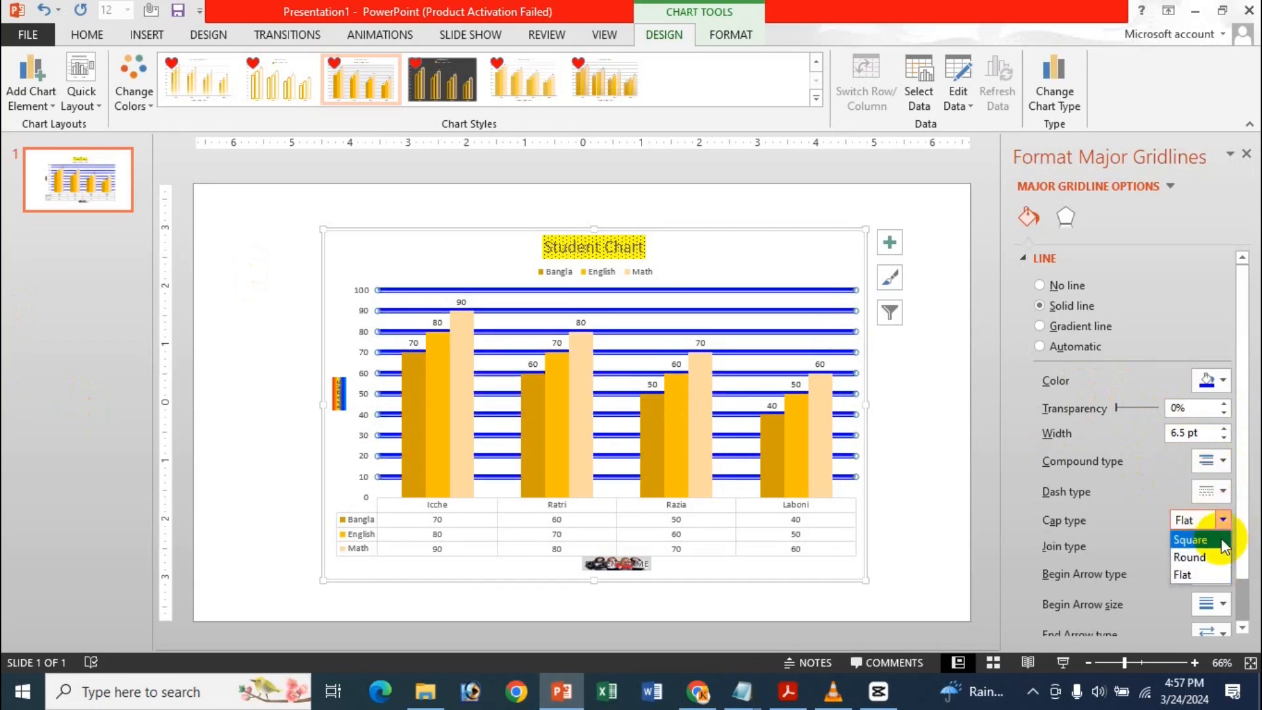
pyautogui.click(1216, 556)
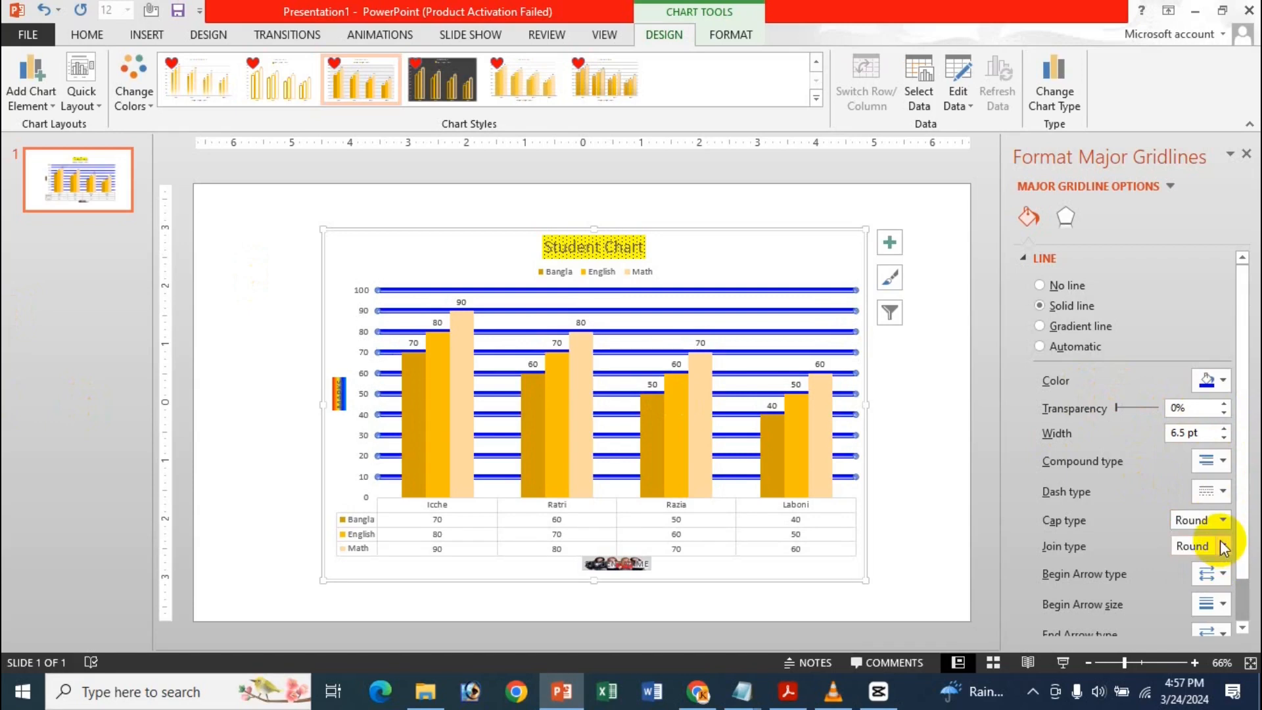
pyautogui.click(1221, 519)
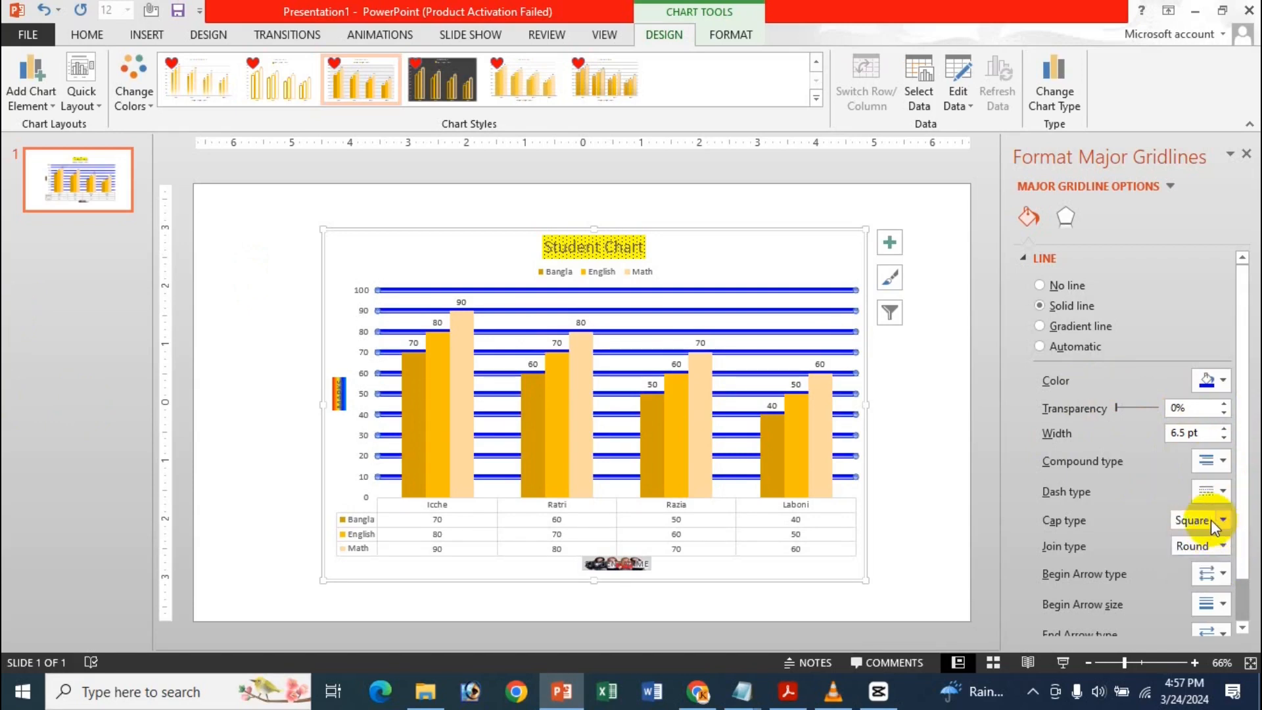
pyautogui.click(1206, 577)
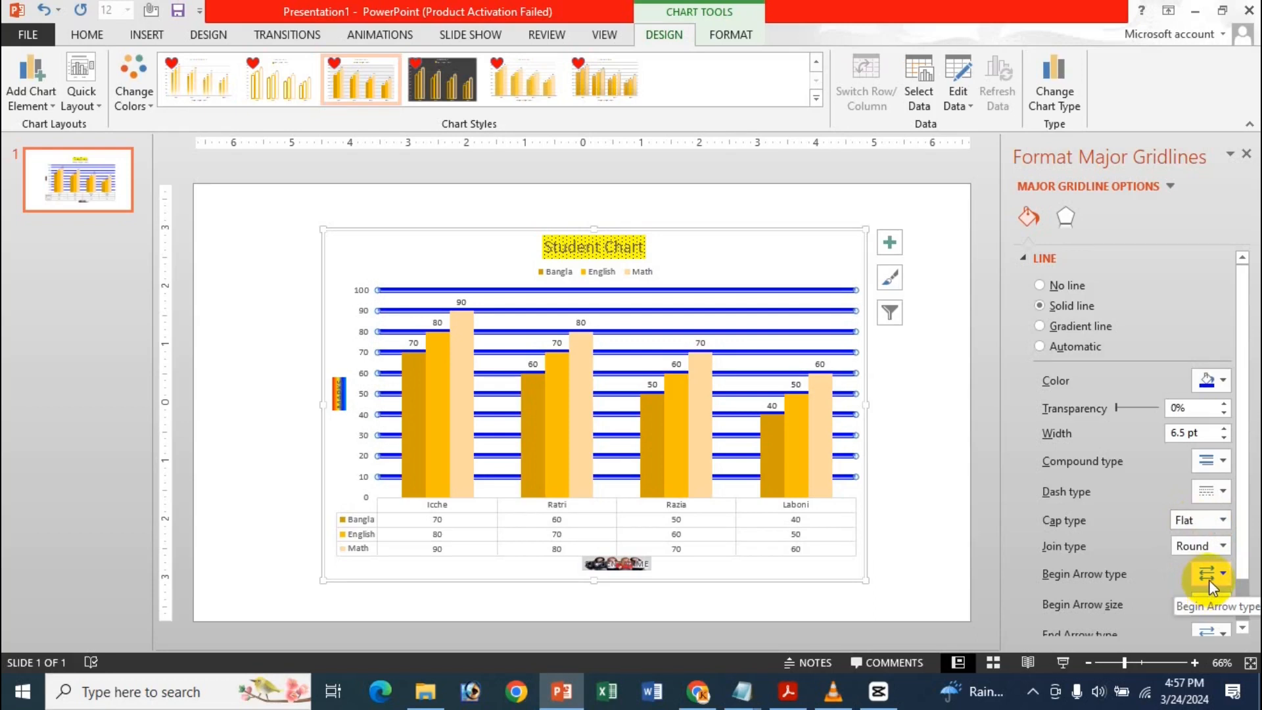
# Give the major gridlines a diamond begin arrow in the largest arrow size
pyautogui.scroll(-1, 1216, 581)
pyautogui.click(1224, 526)
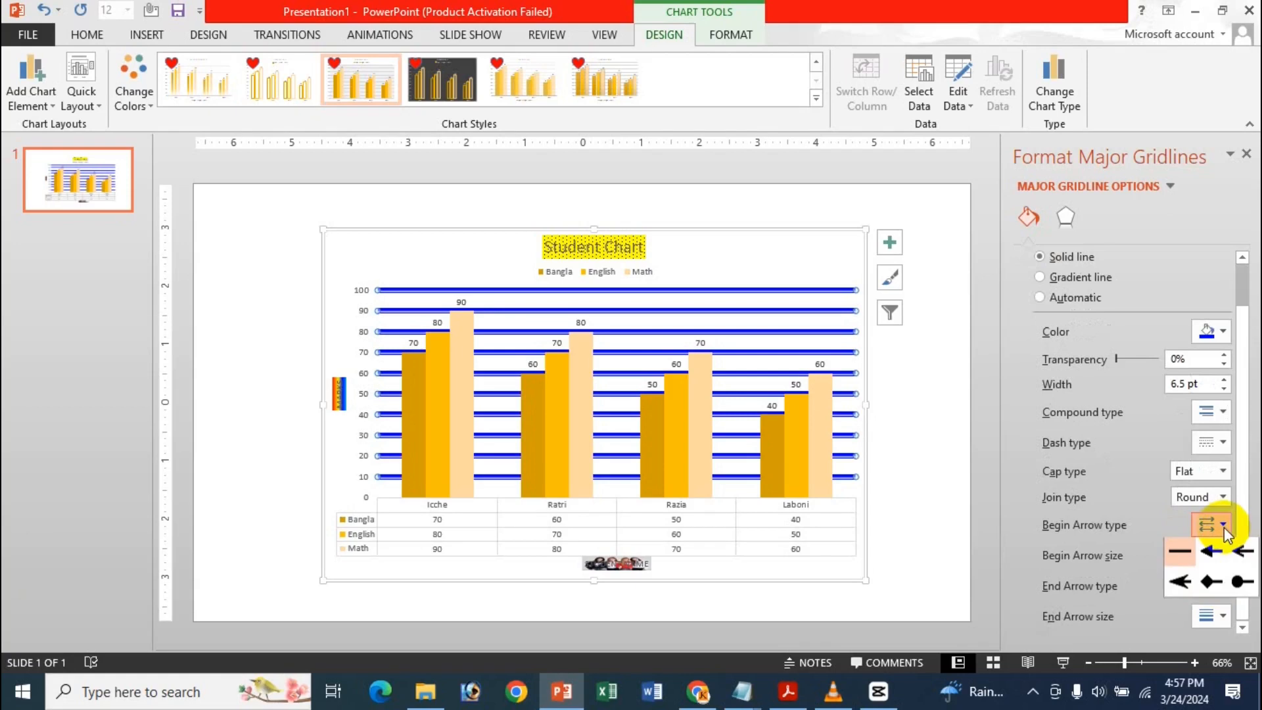
pyautogui.click(1209, 585)
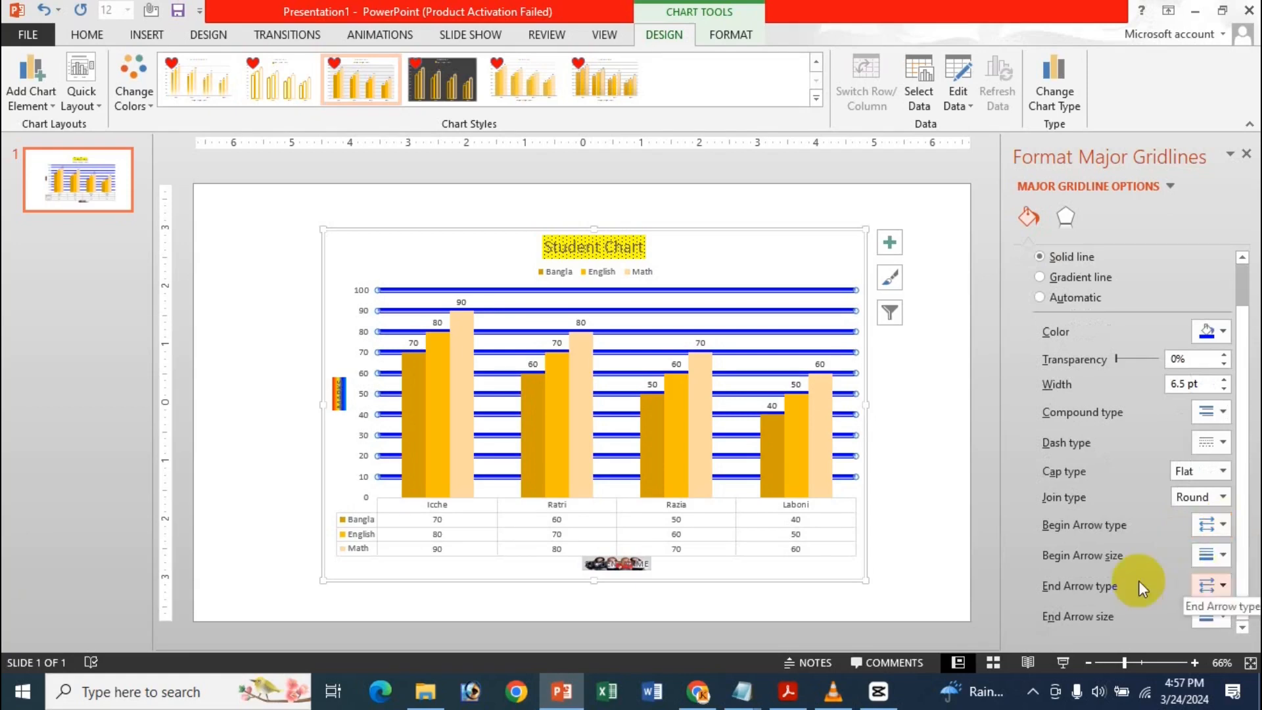
pyautogui.click(1223, 555)
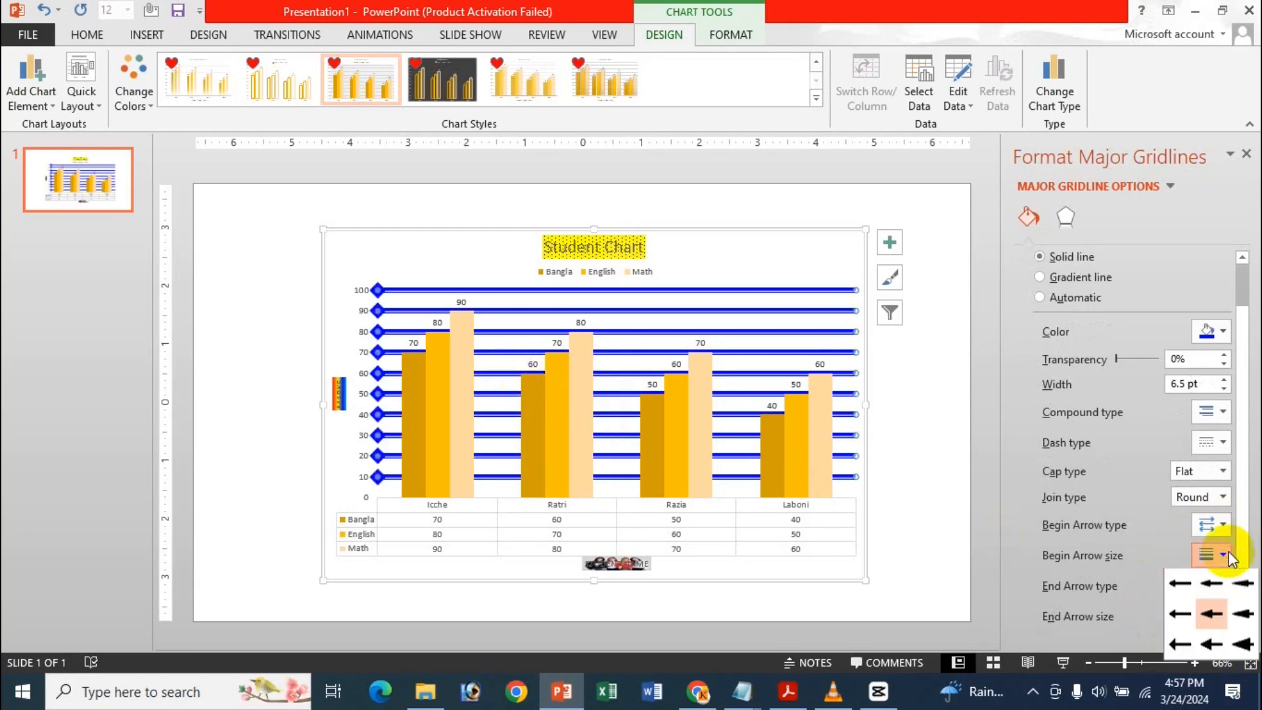
pyautogui.click(1241, 646)
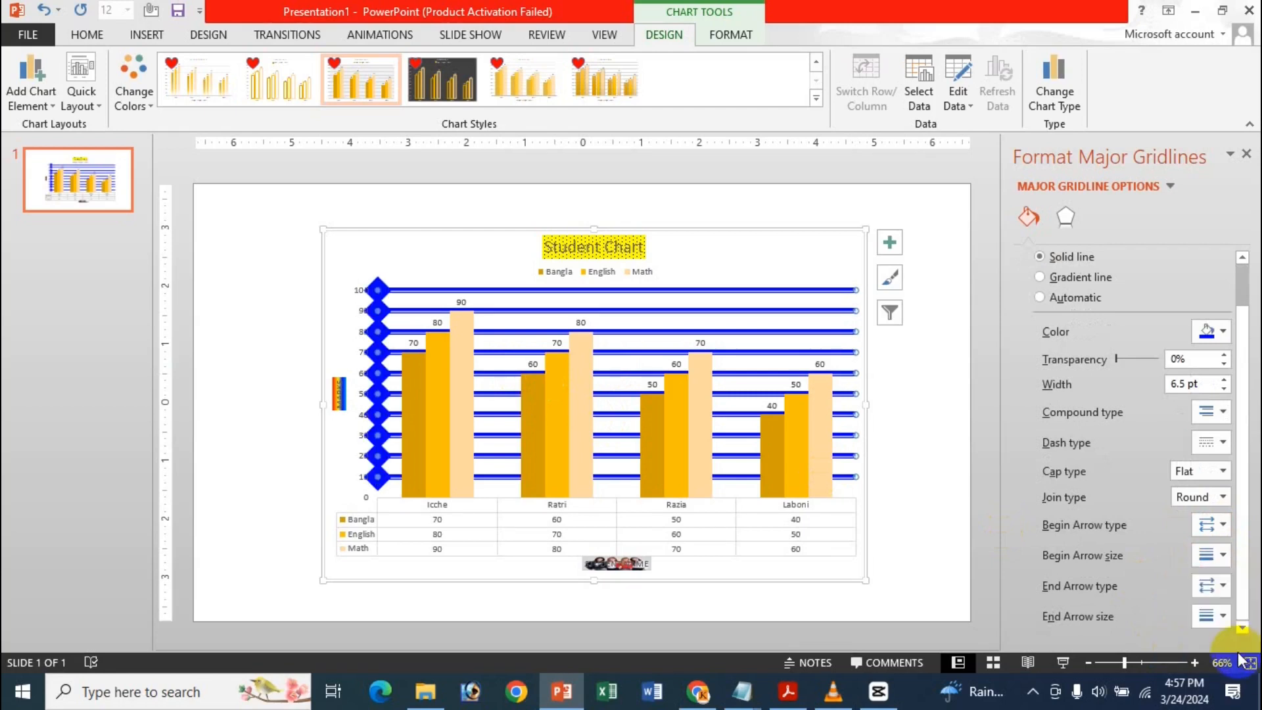
# Add a diamond end arrow to the major gridlines and enlarge it to match the begin arrow
pyautogui.click(1211, 583)
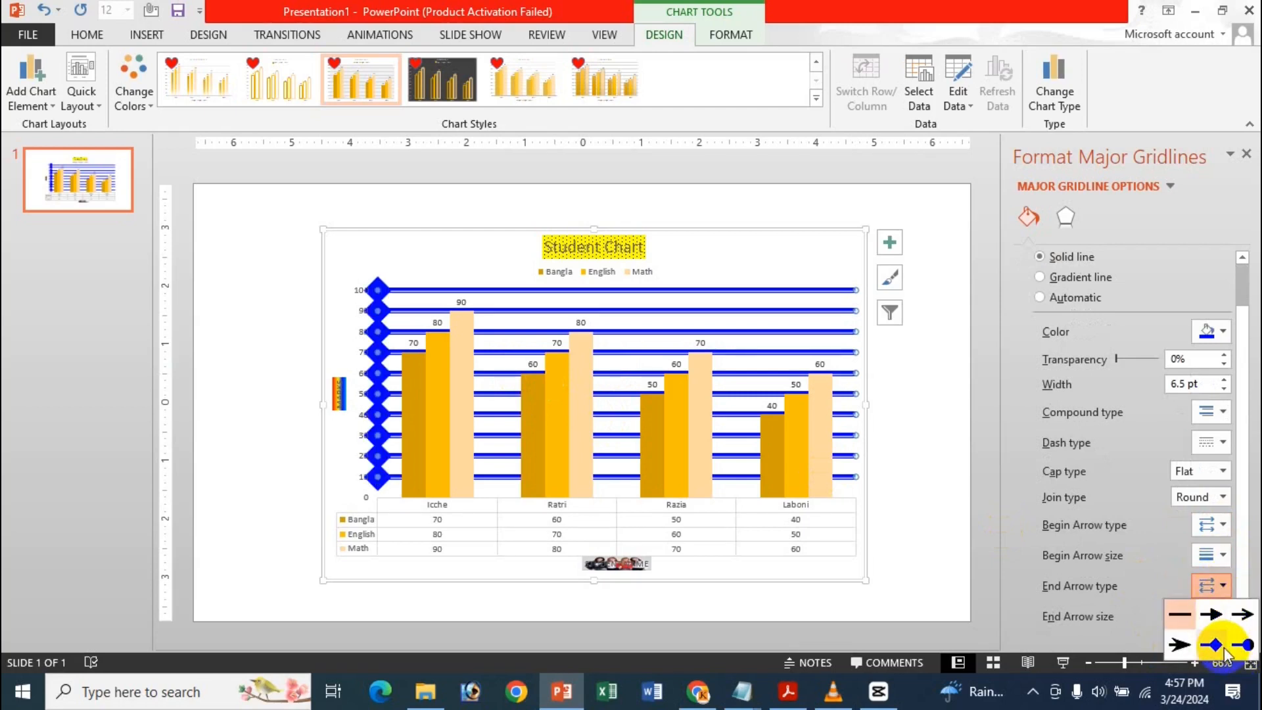
pyautogui.click(1215, 646)
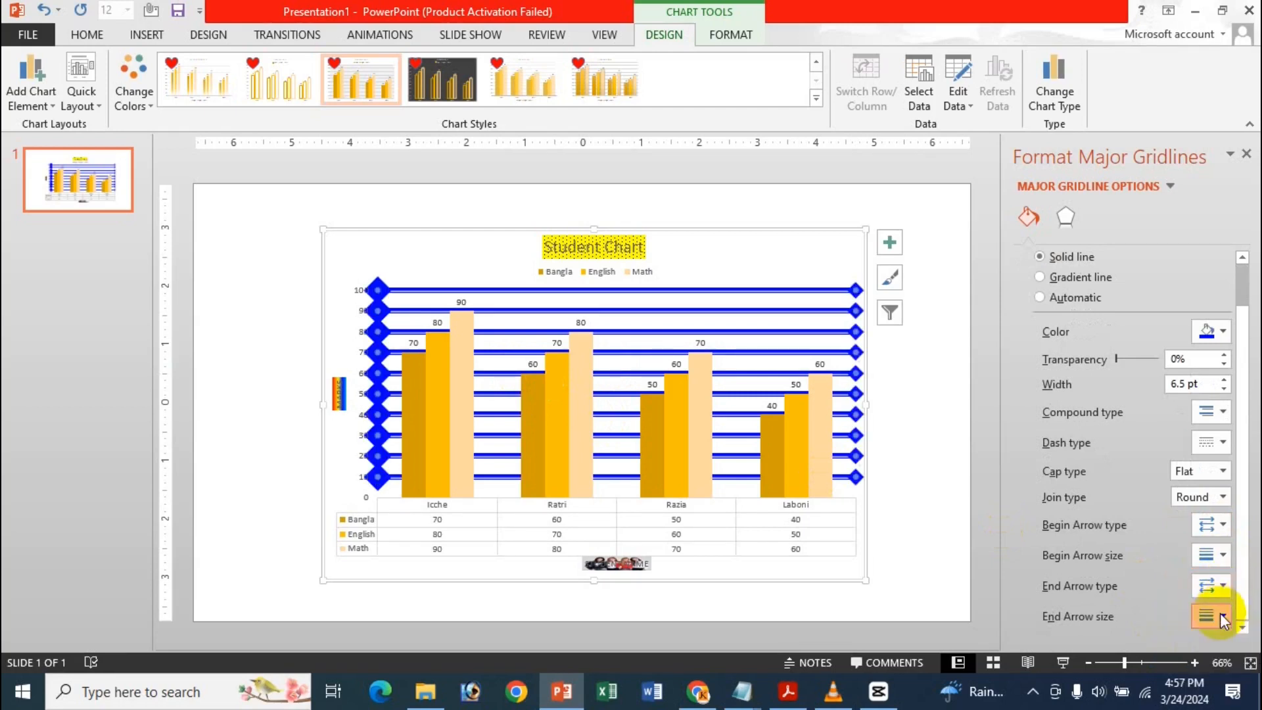
pyautogui.click(1213, 616)
pyautogui.click(1213, 587)
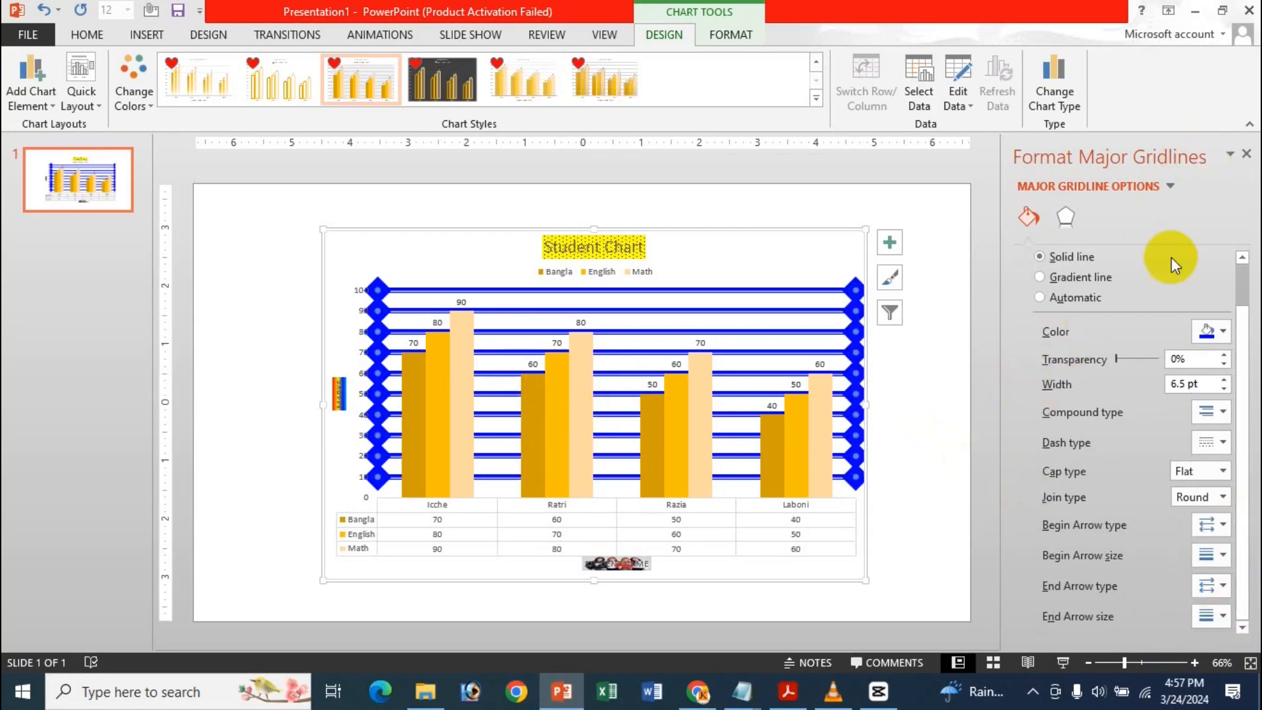
# Widen the chart slightly by extending its right edge and leave the formatting options
pyautogui.moveTo(866, 405); pyautogui.dragTo(882, 405)
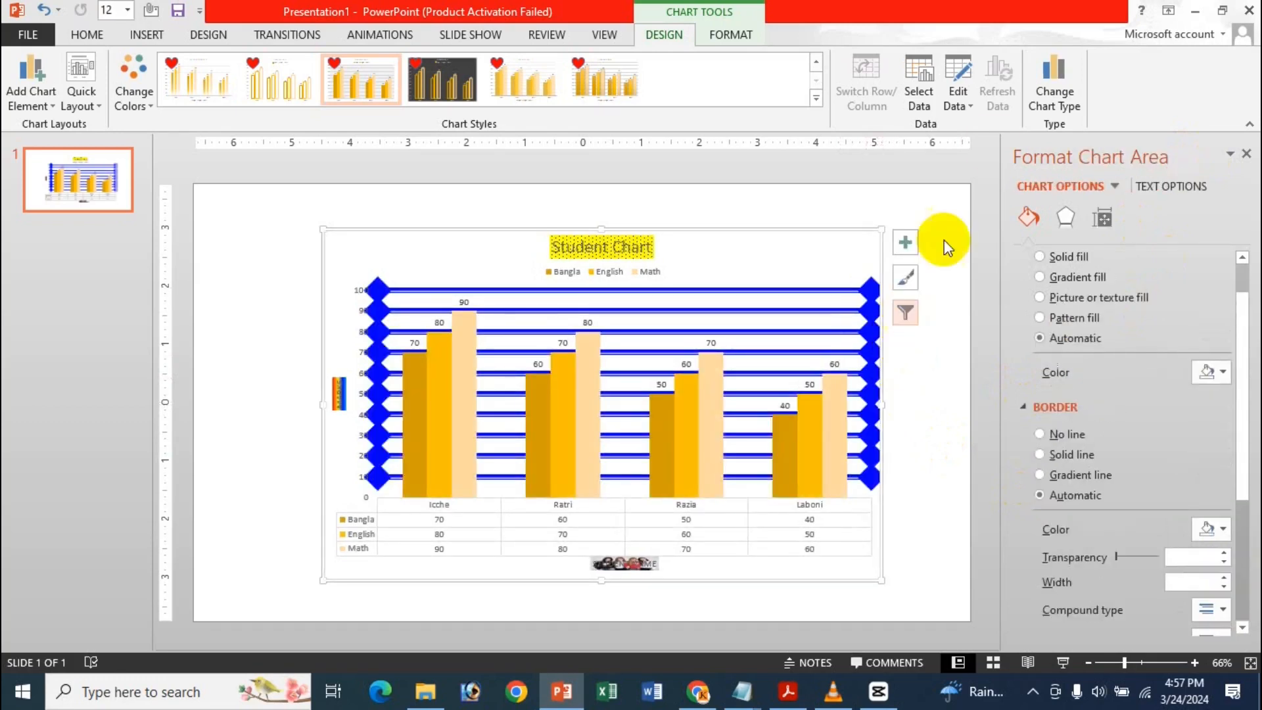
pyautogui.click(1246, 153)
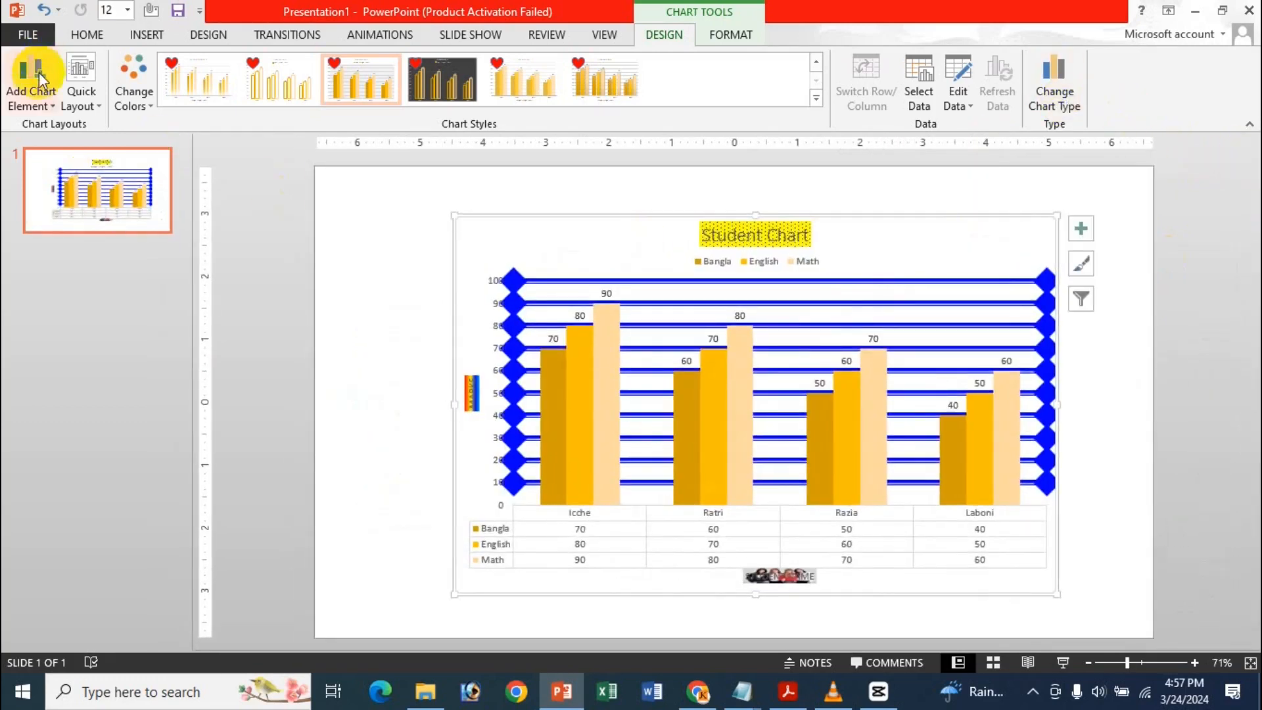
pyautogui.click(35, 75)
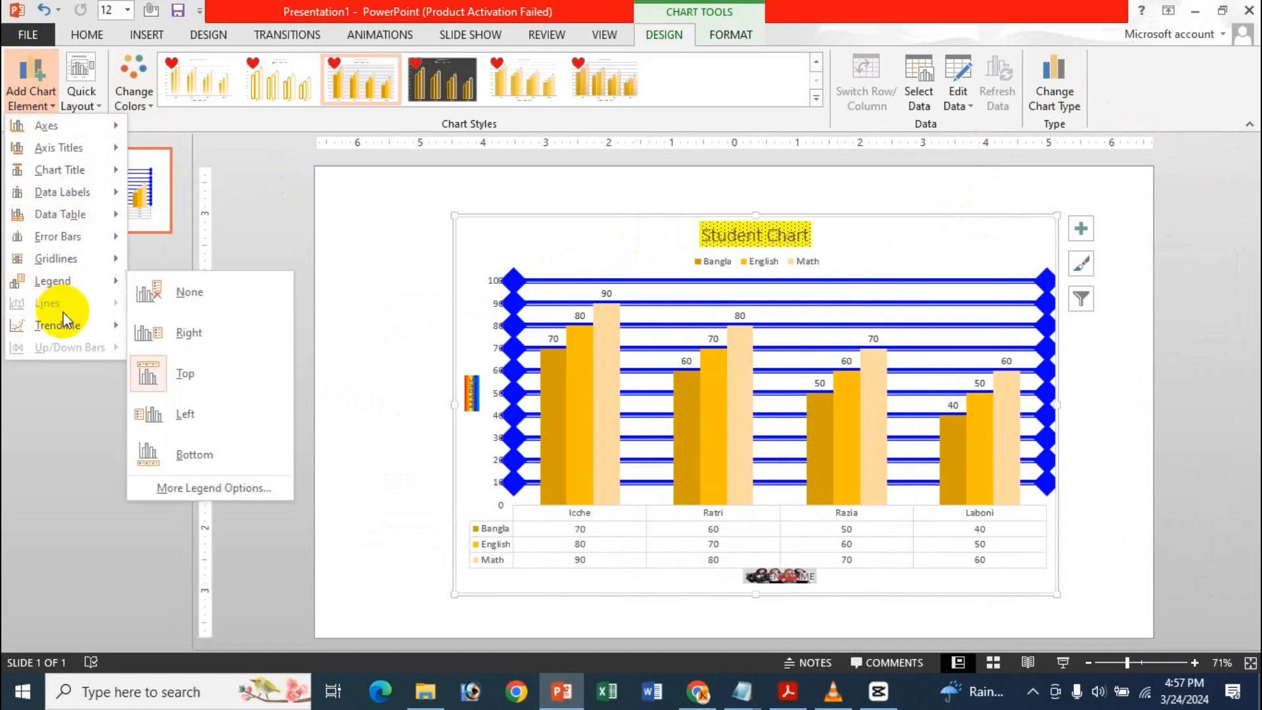
pyautogui.moveTo(76, 326)
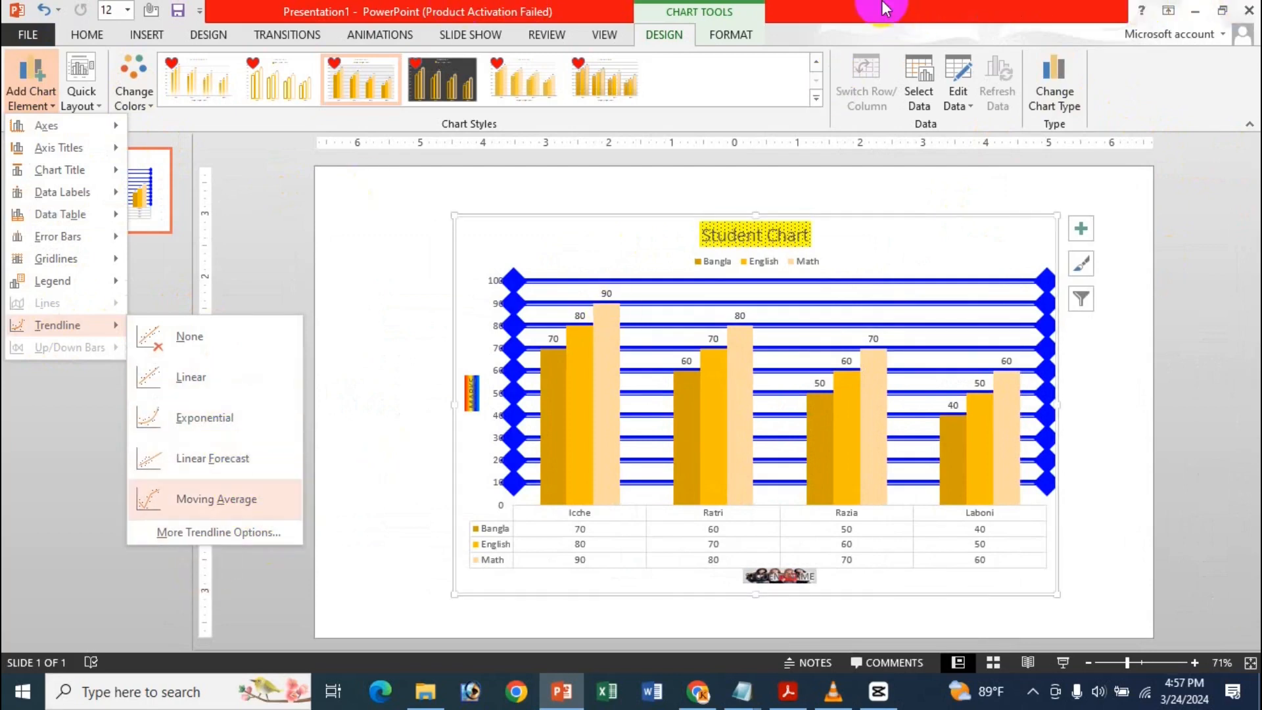
pyautogui.click(936, 21)
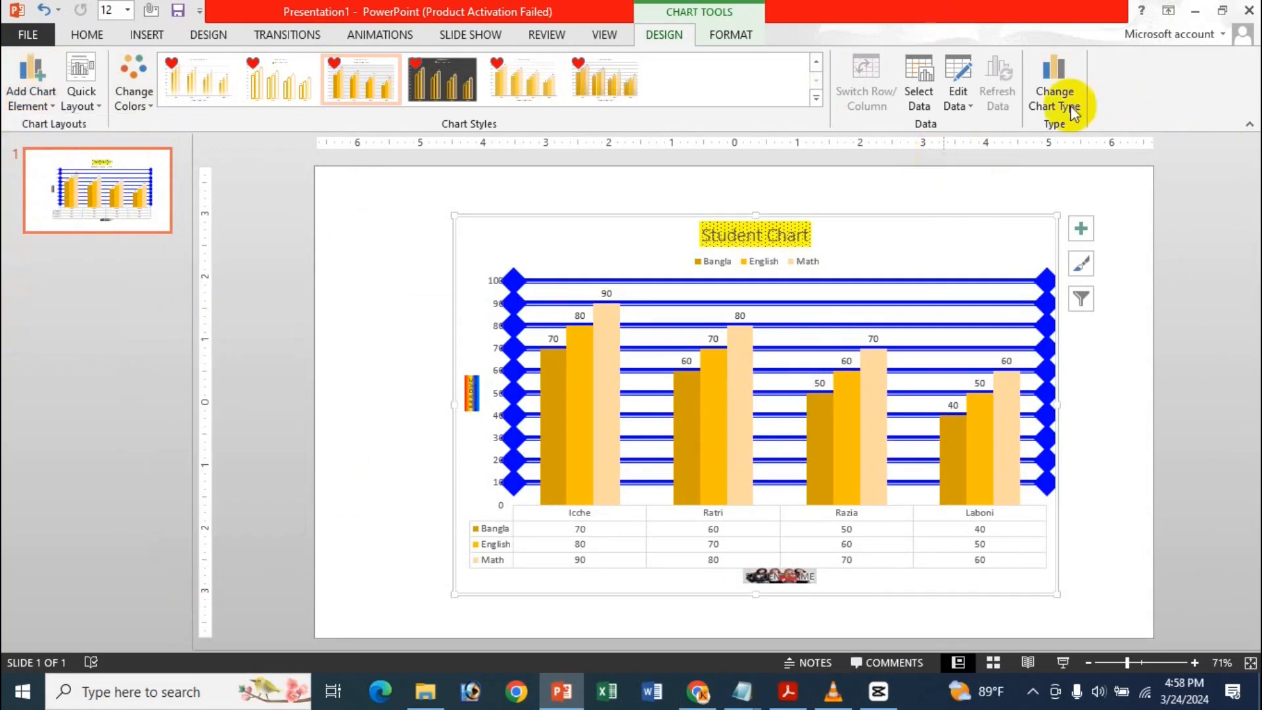
pyautogui.click(1080, 230)
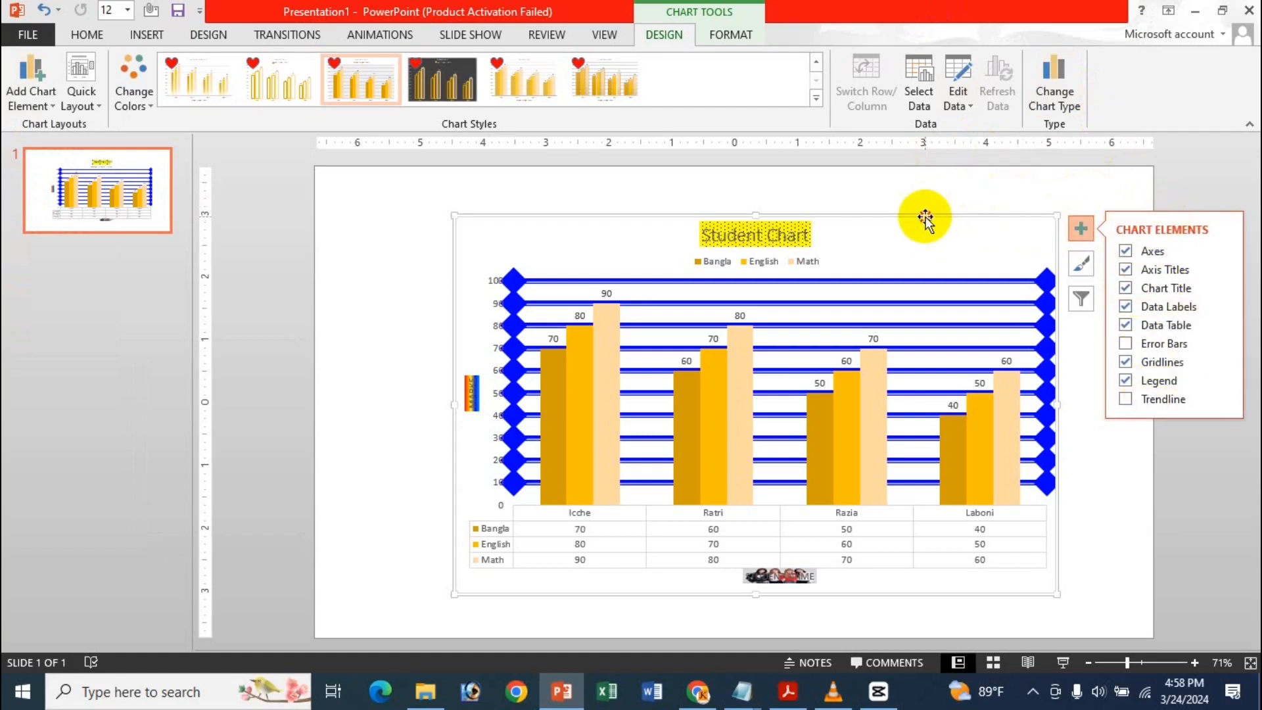
pyautogui.click(24, 99)
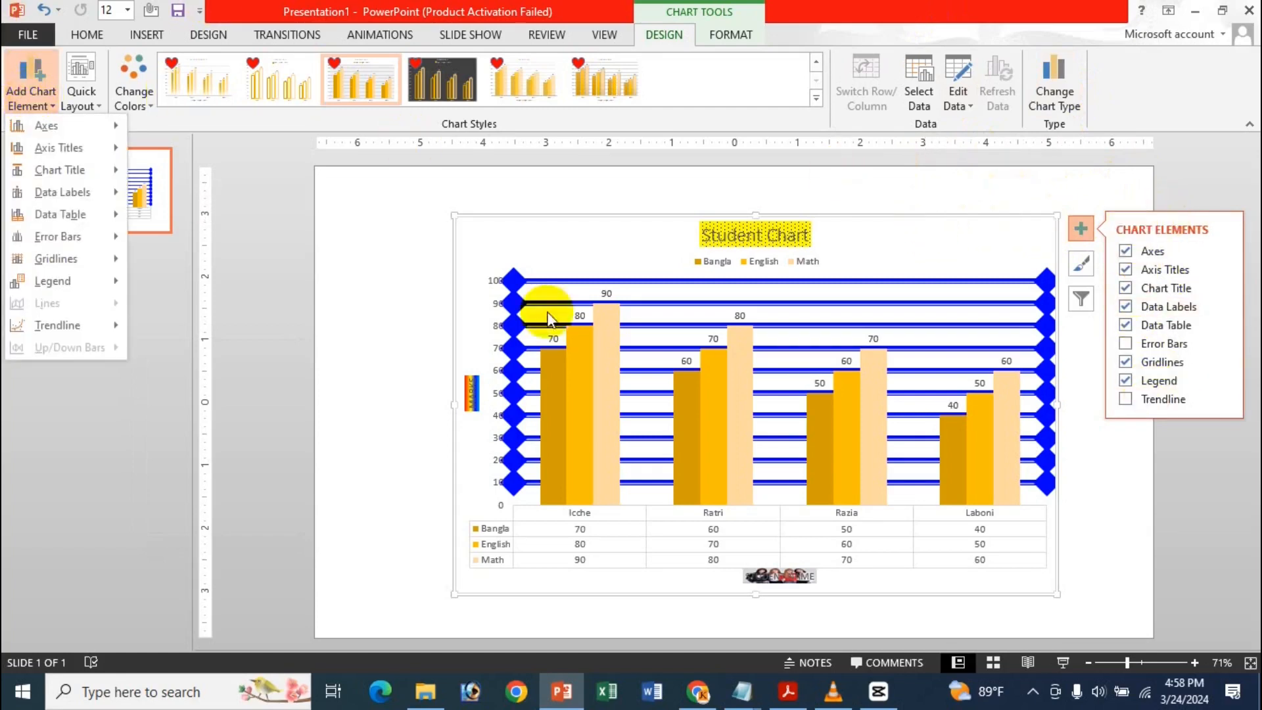
pyautogui.click(628, 221)
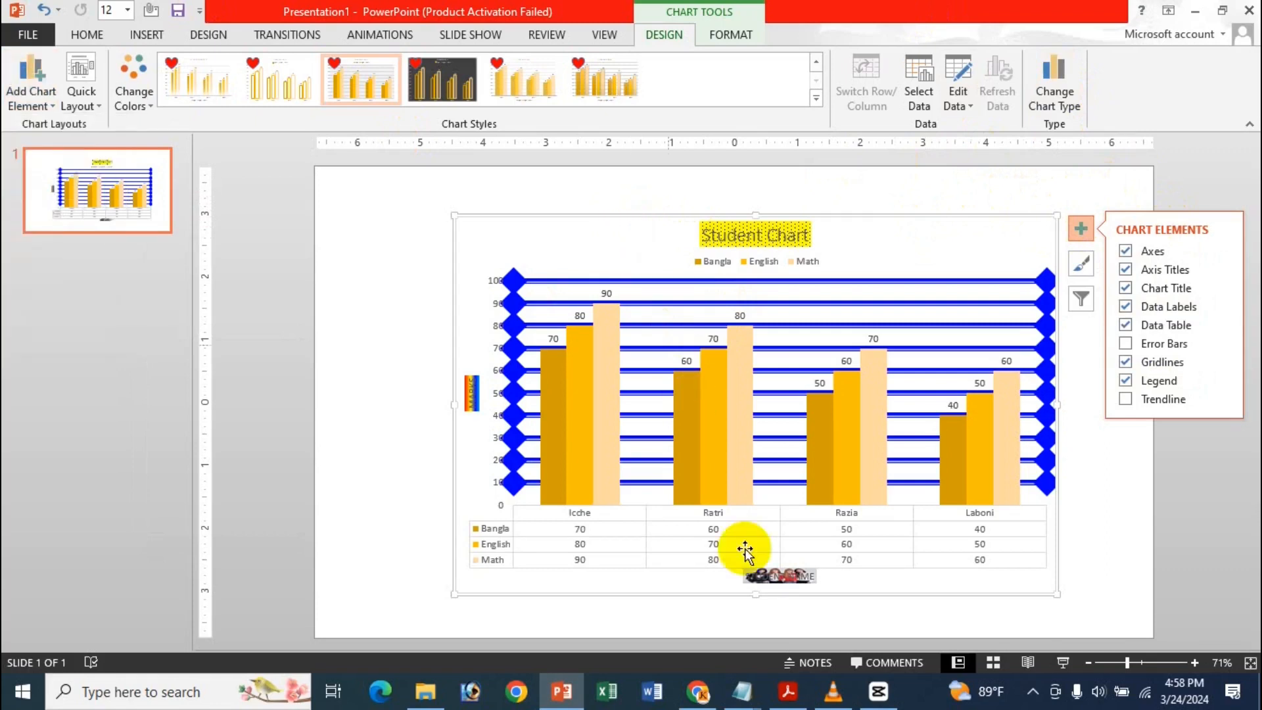
# View the lesson title page in Adobe Acrobat, and return to PowerPoint to select the Student CHART
pyautogui.click(788, 691)
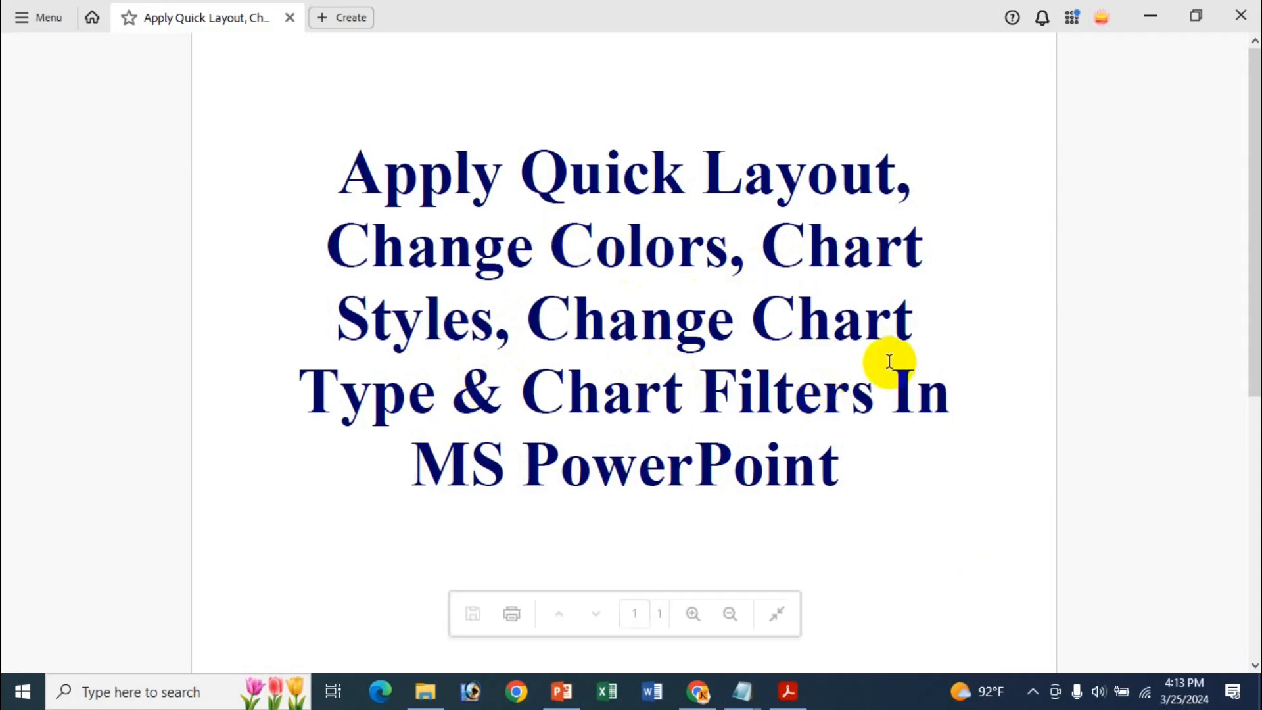
pyautogui.click(1147, 9)
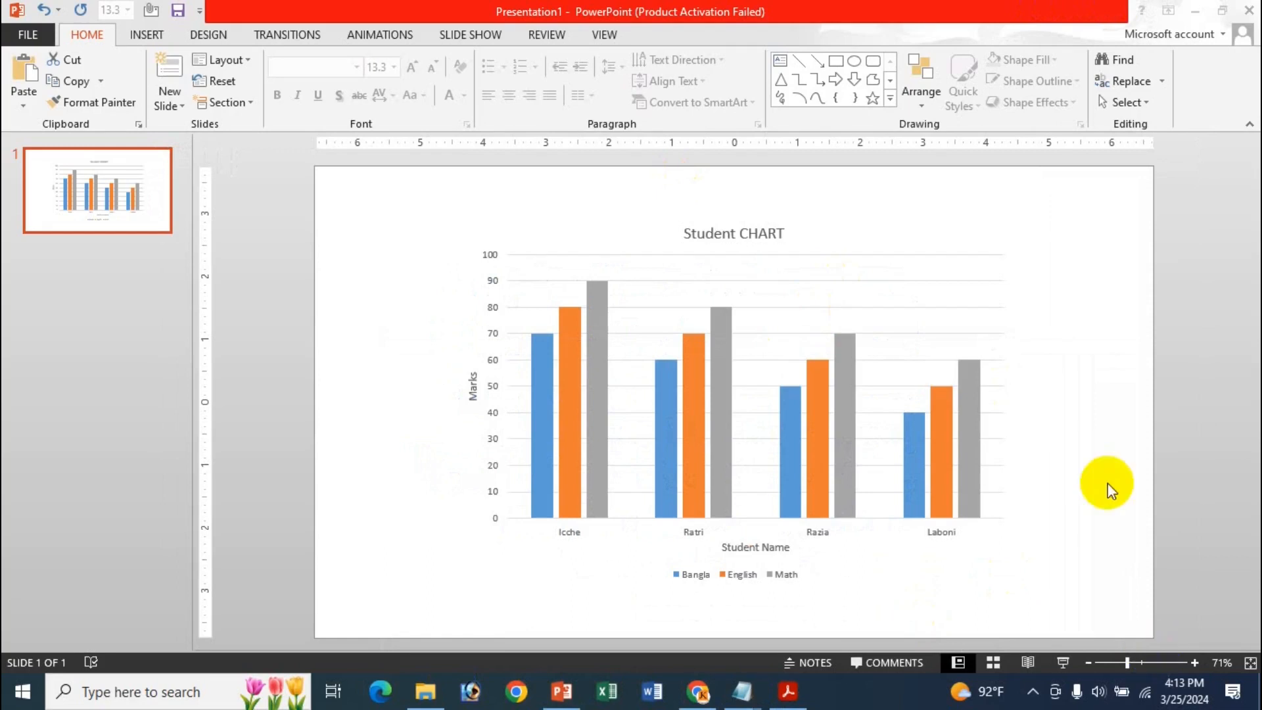
pyautogui.click(614, 224)
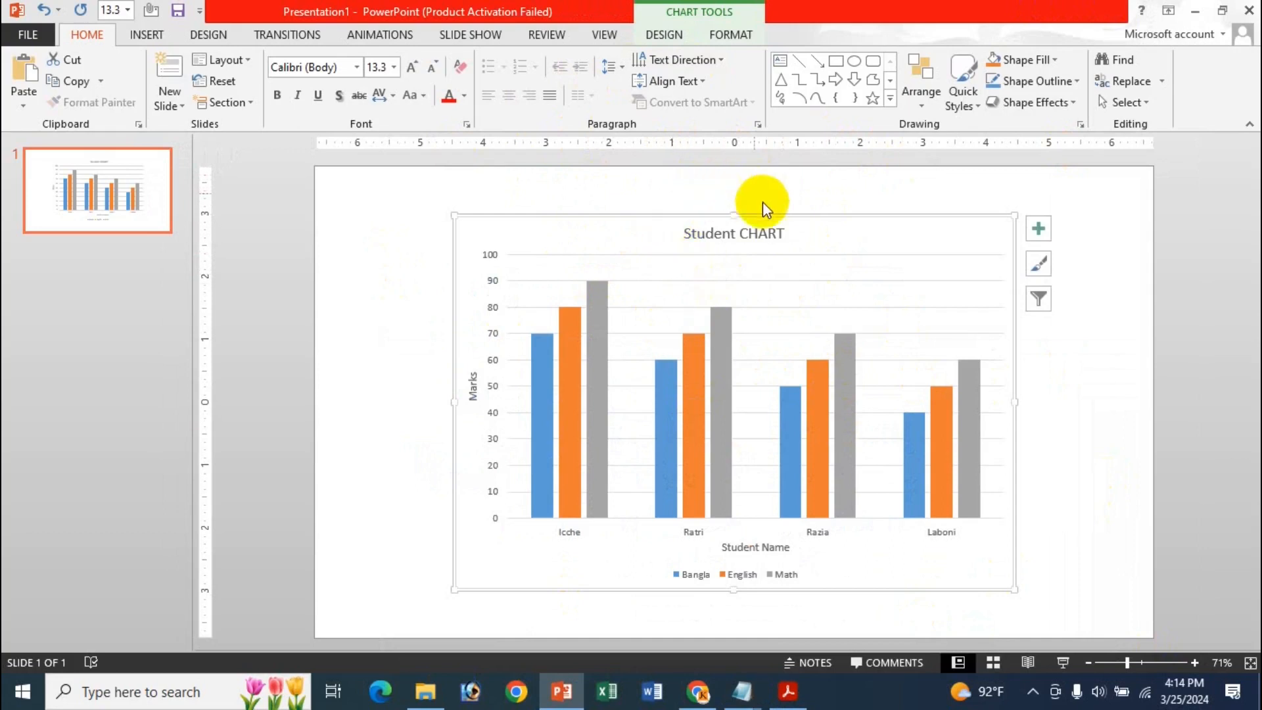
# Preview the quick layouts, including Layout 2, on the student chart and leave without applying one
pyautogui.click(376, 304)
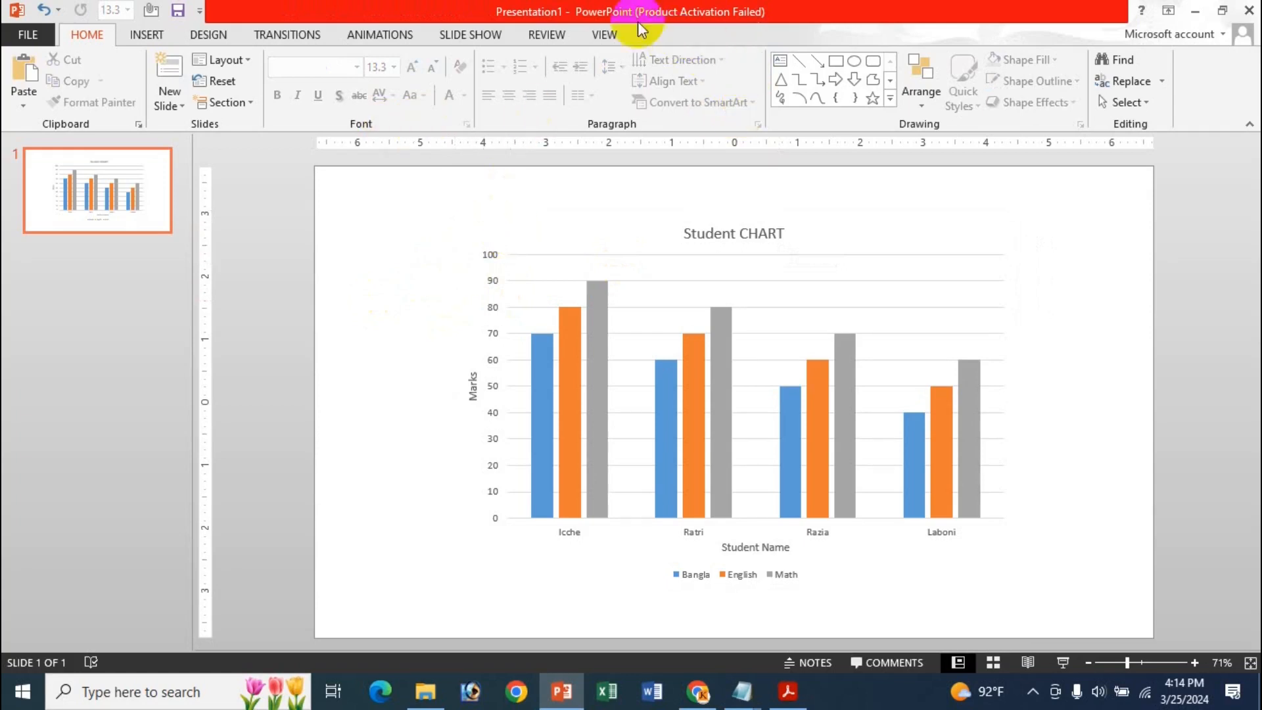
pyautogui.click(647, 243)
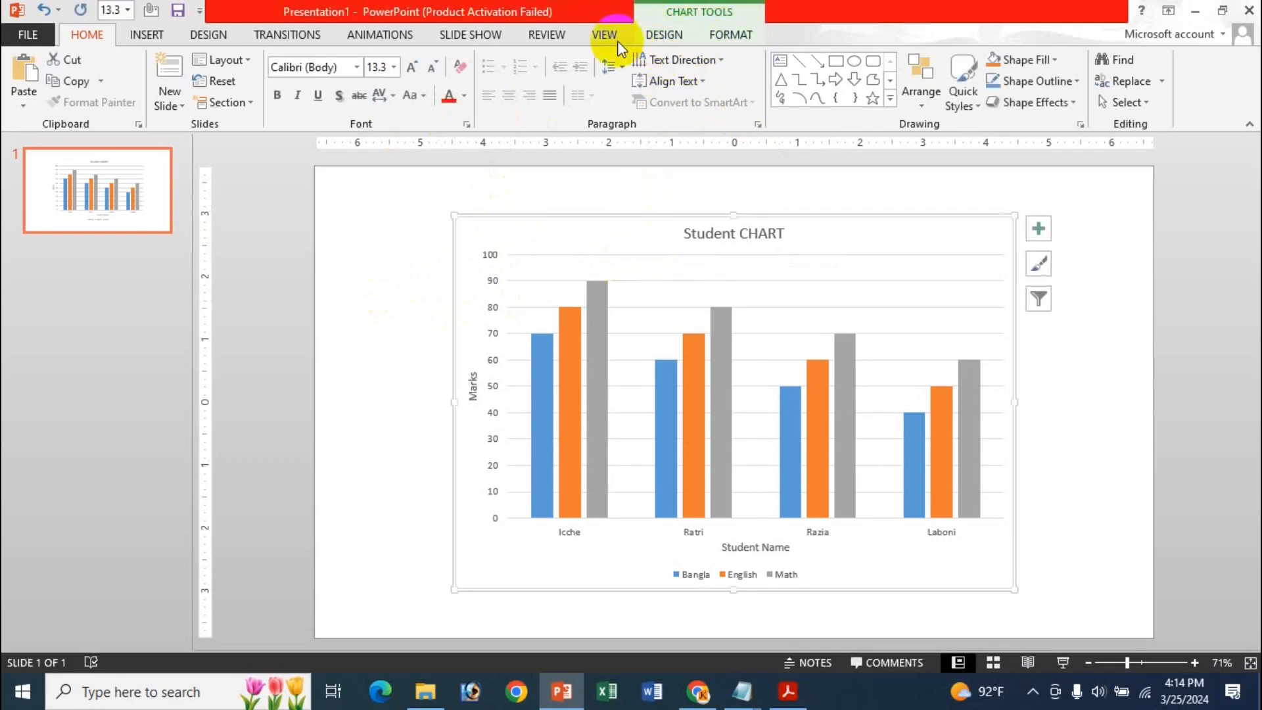
pyautogui.click(661, 37)
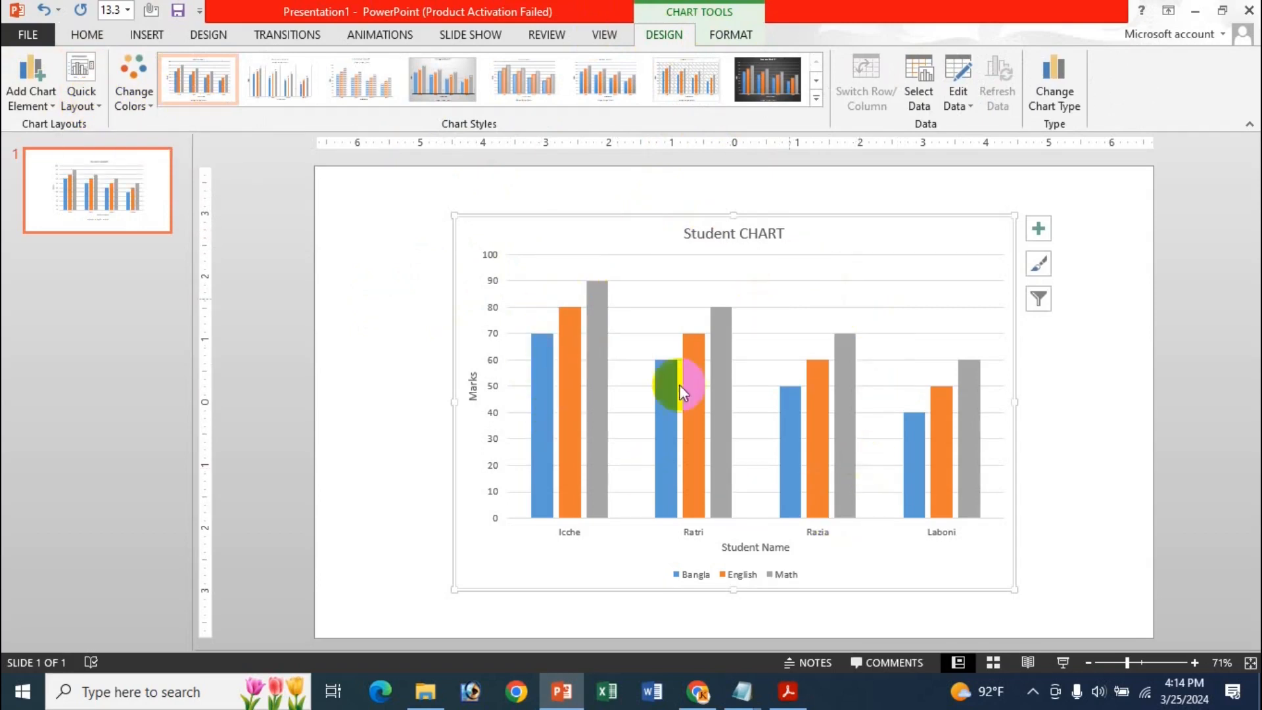
pyautogui.click(84, 103)
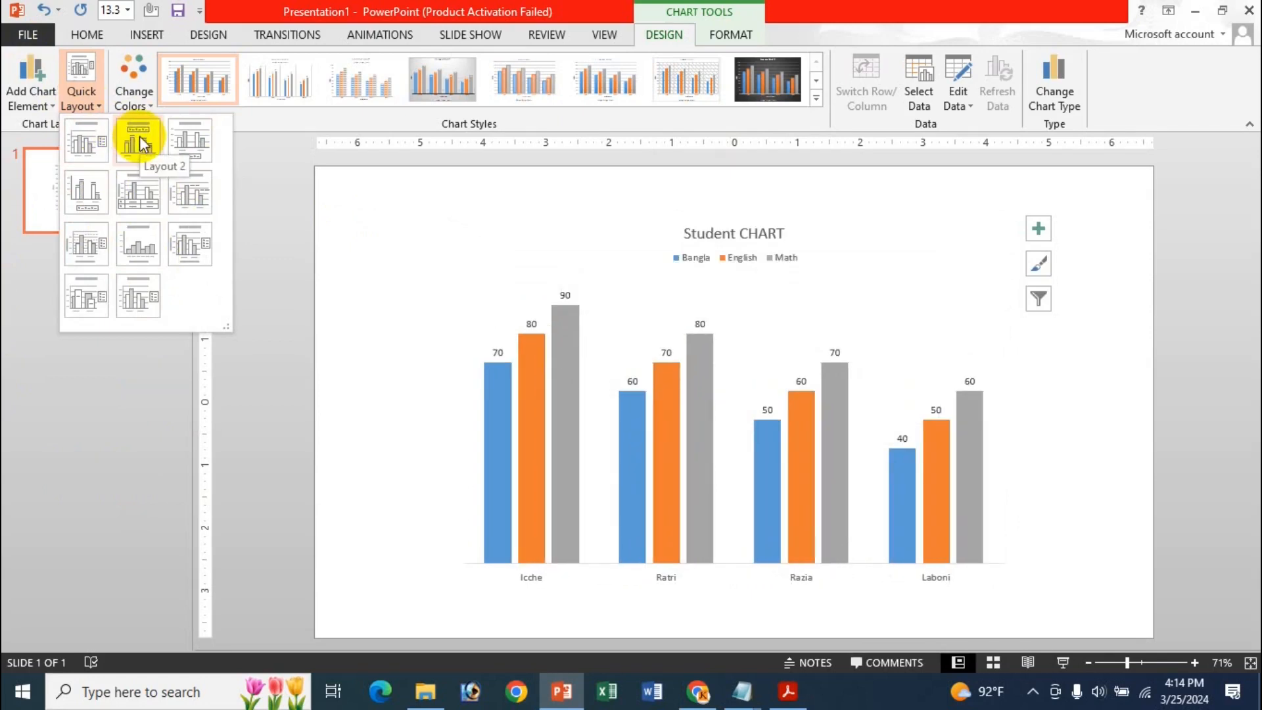
pyautogui.click(232, 2)
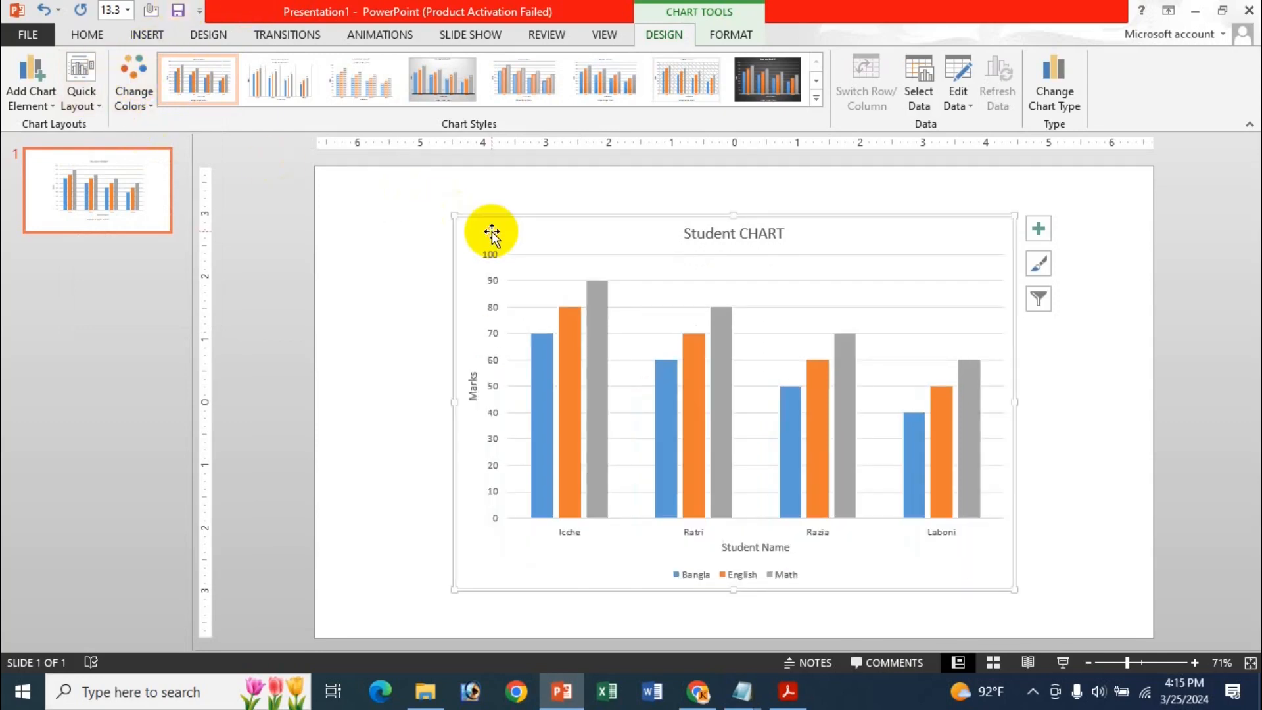
# Apply the gold monochromatic color palette to the student chart and display the full range of chart styles
pyautogui.click(129, 93)
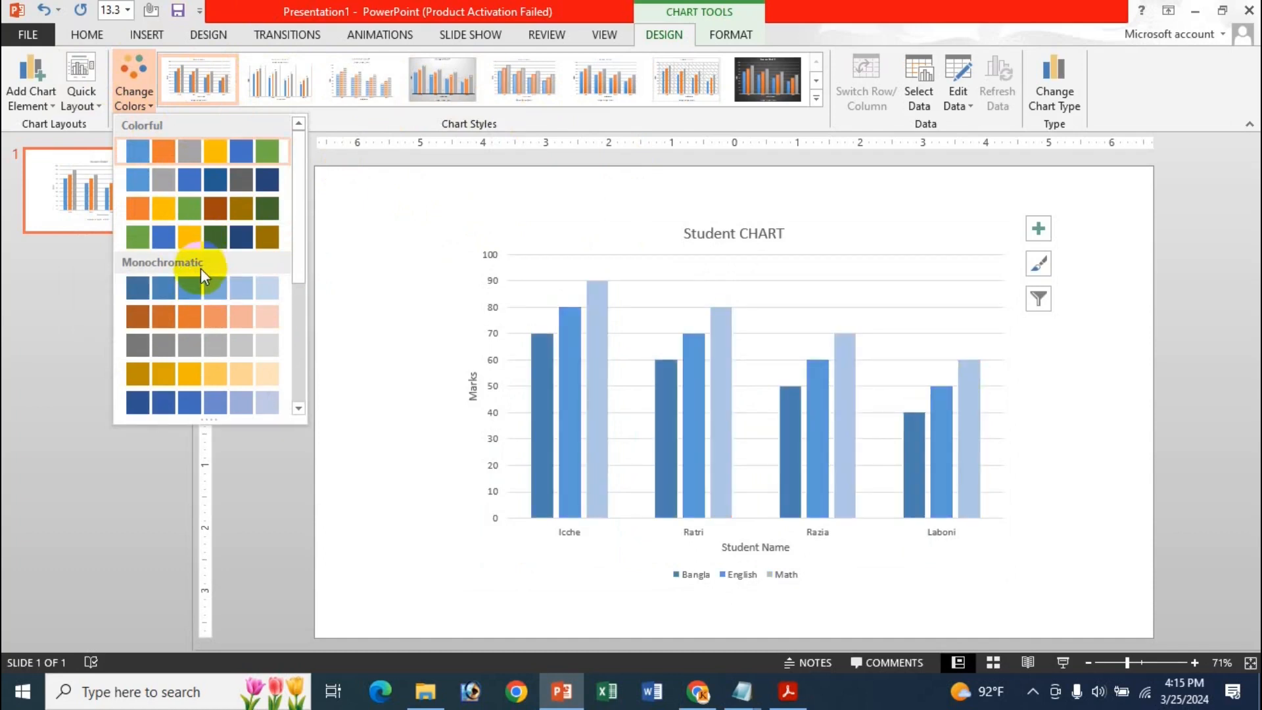
pyautogui.click(242, 381)
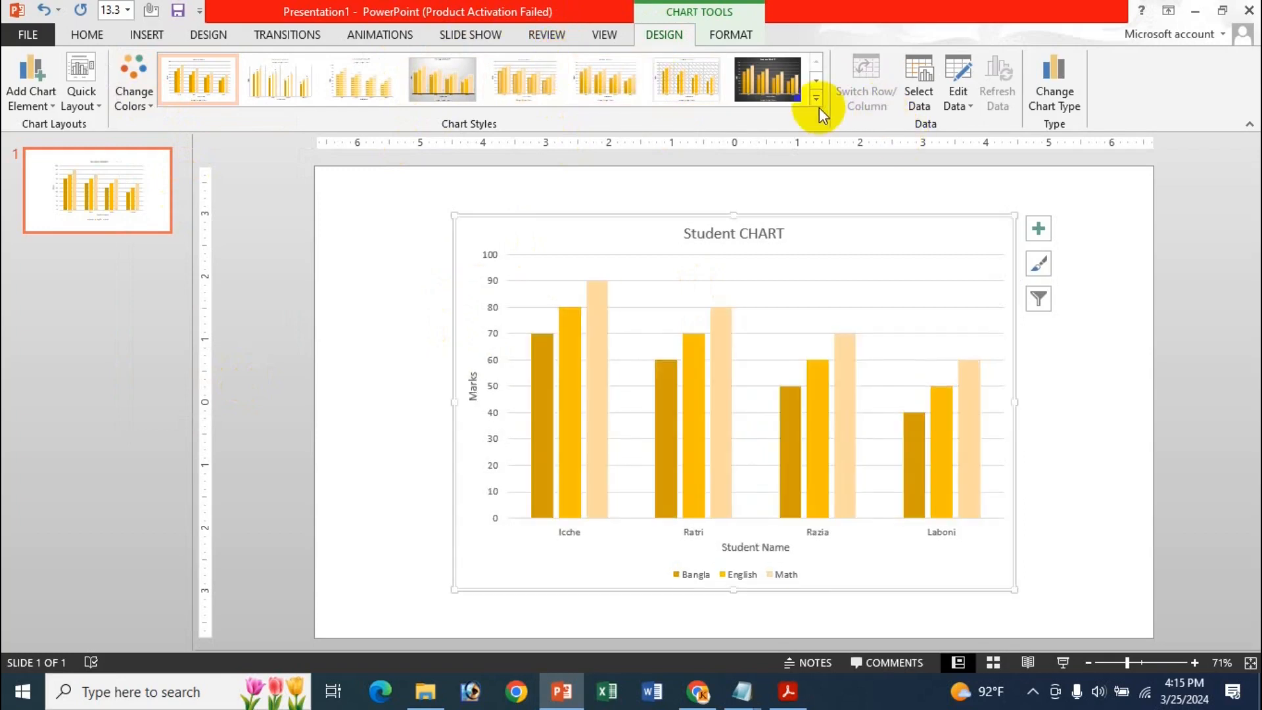
pyautogui.click(816, 99)
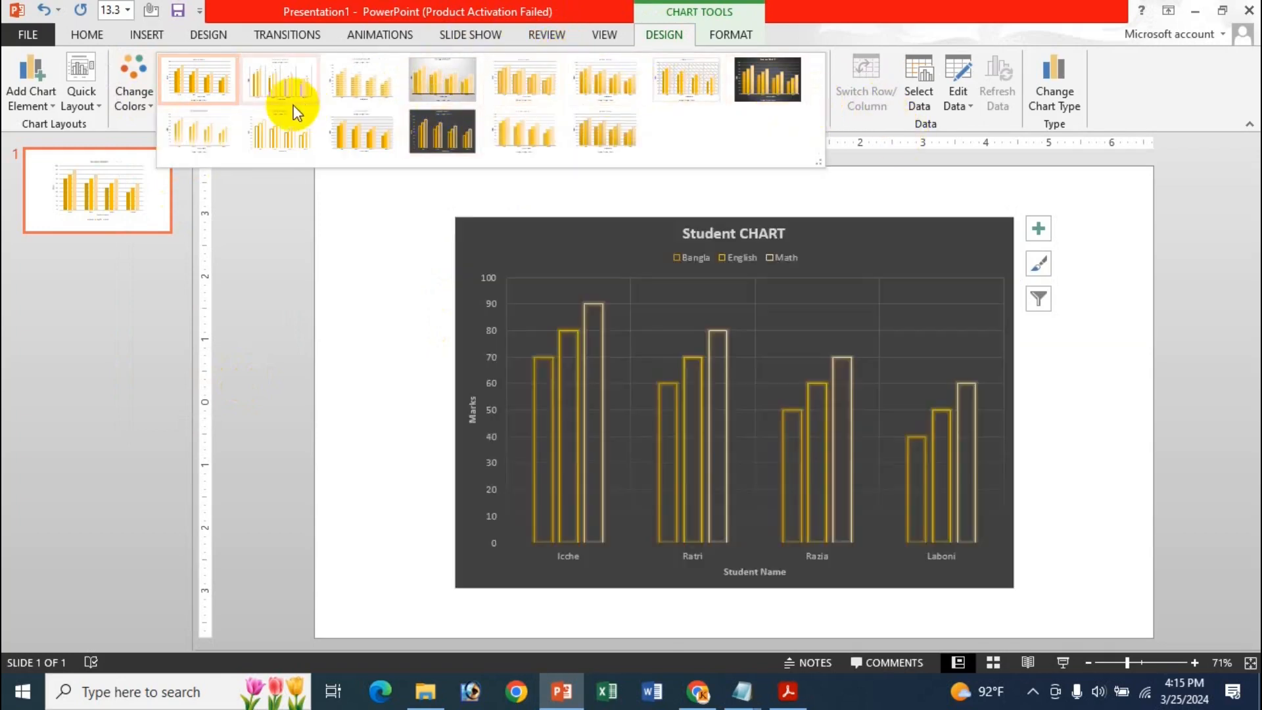
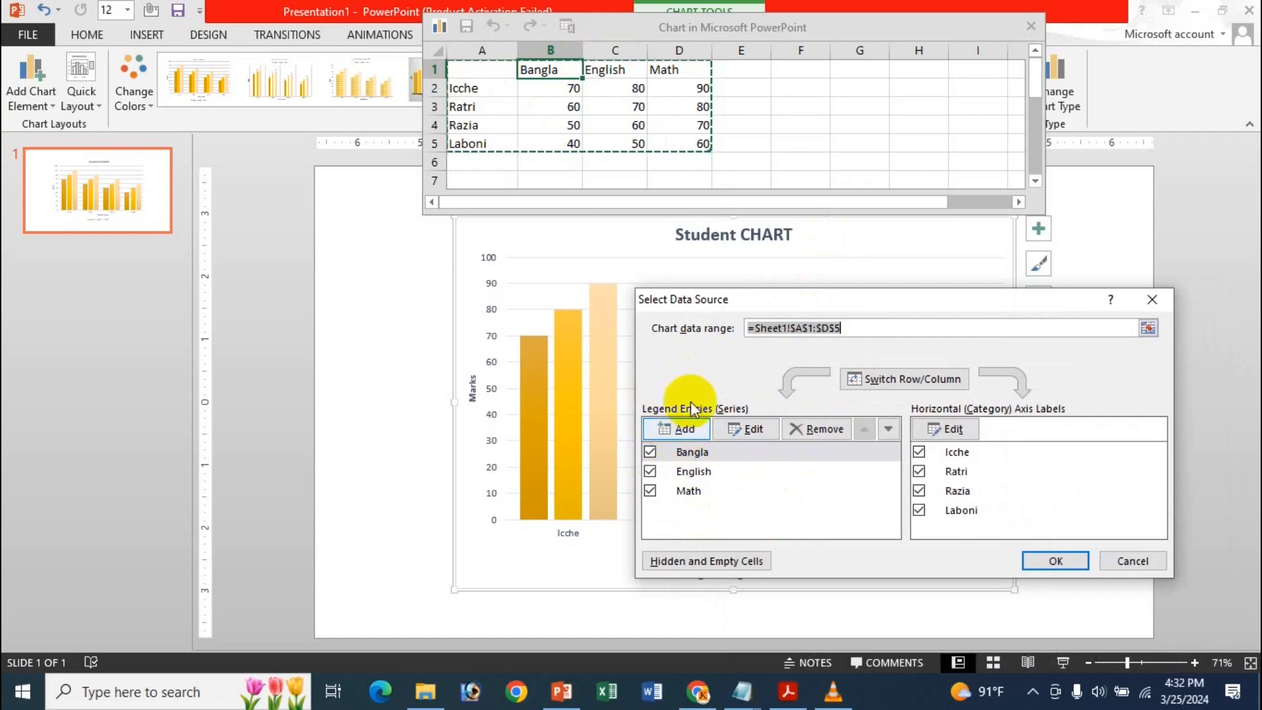
# Start a new data series named jgj for the chart, taking its values from cells B2:B5
pyautogui.click(728, 490)
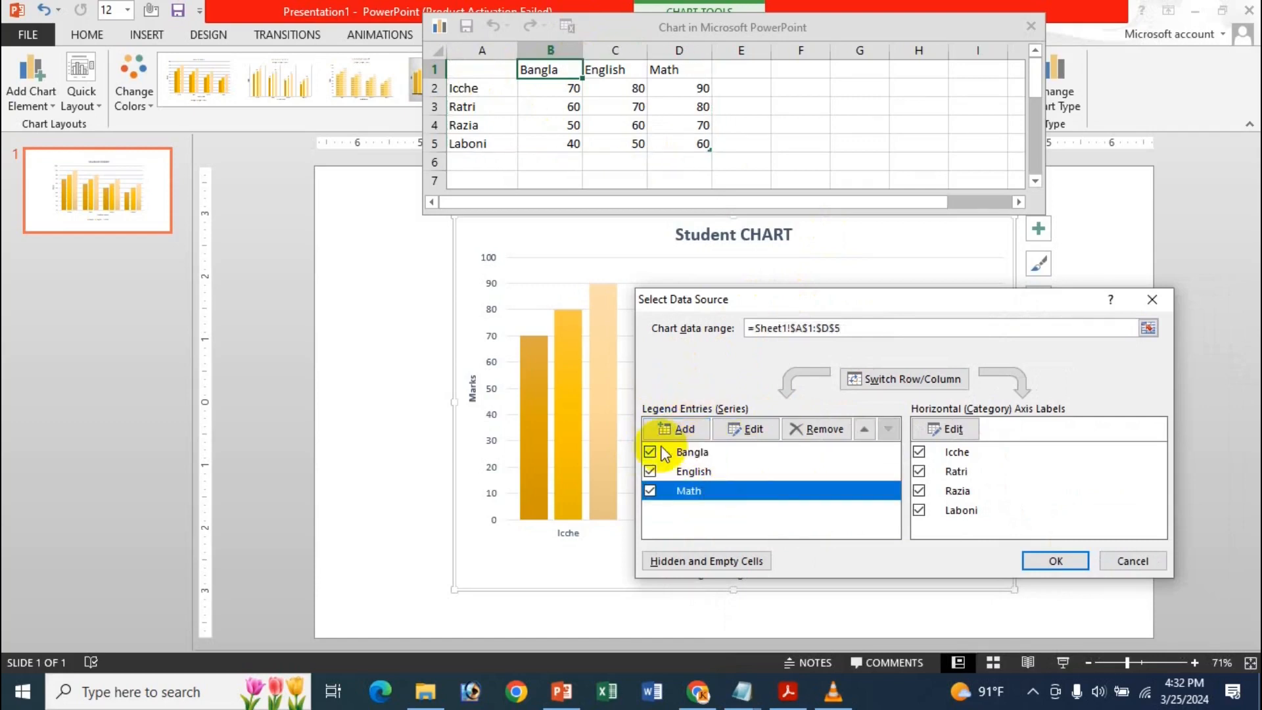
pyautogui.click(694, 437)
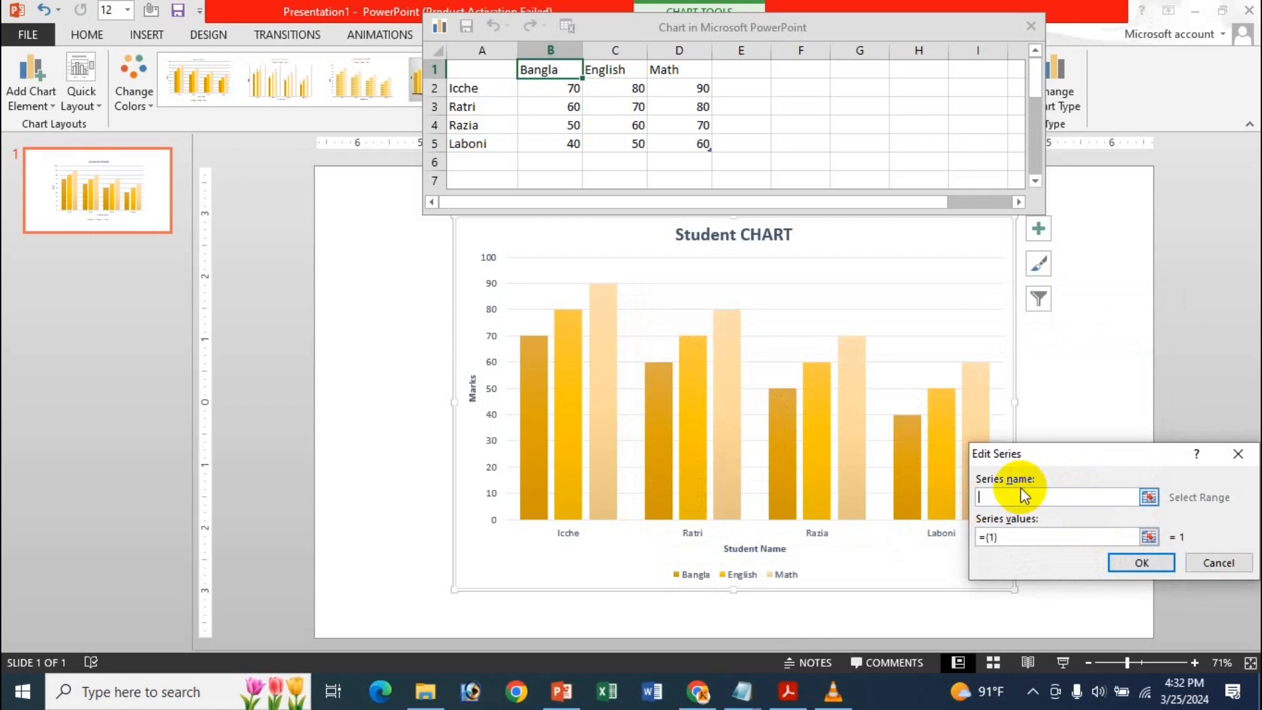
pyautogui.write('jgj')
pyautogui.click(1040, 533)
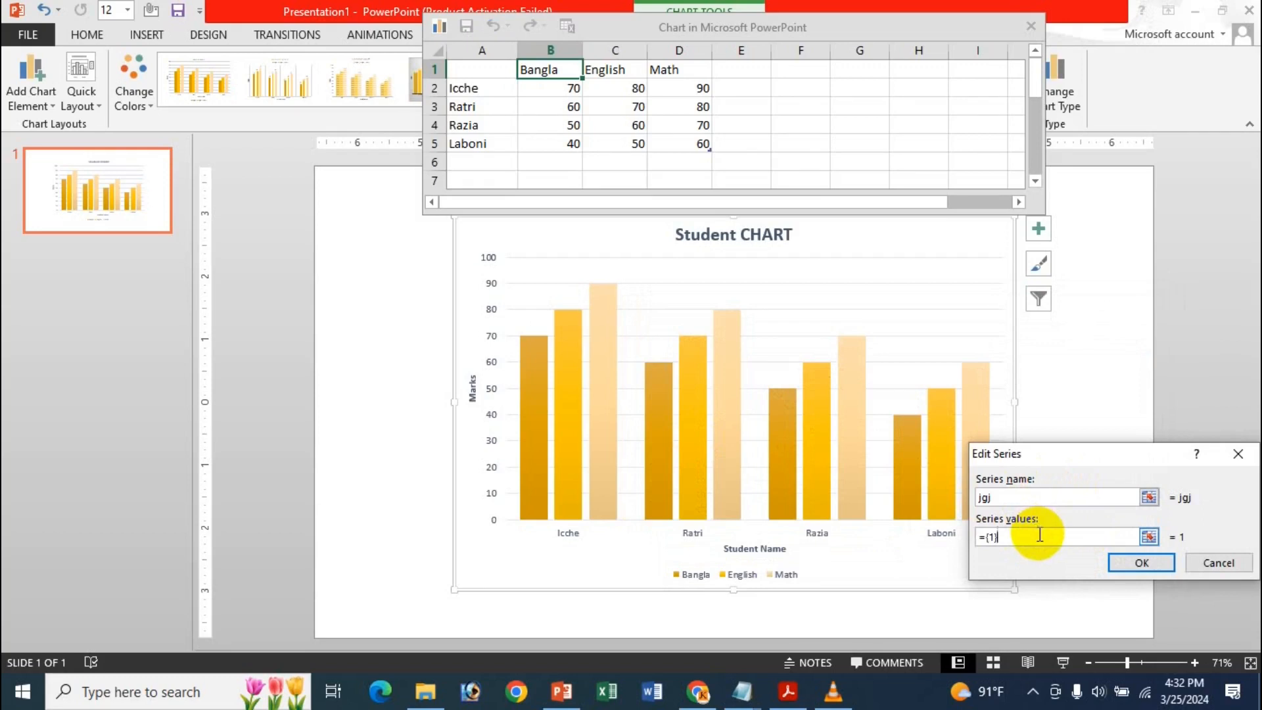
pyautogui.press('BackSpace')
pyautogui.press('BackSpace')
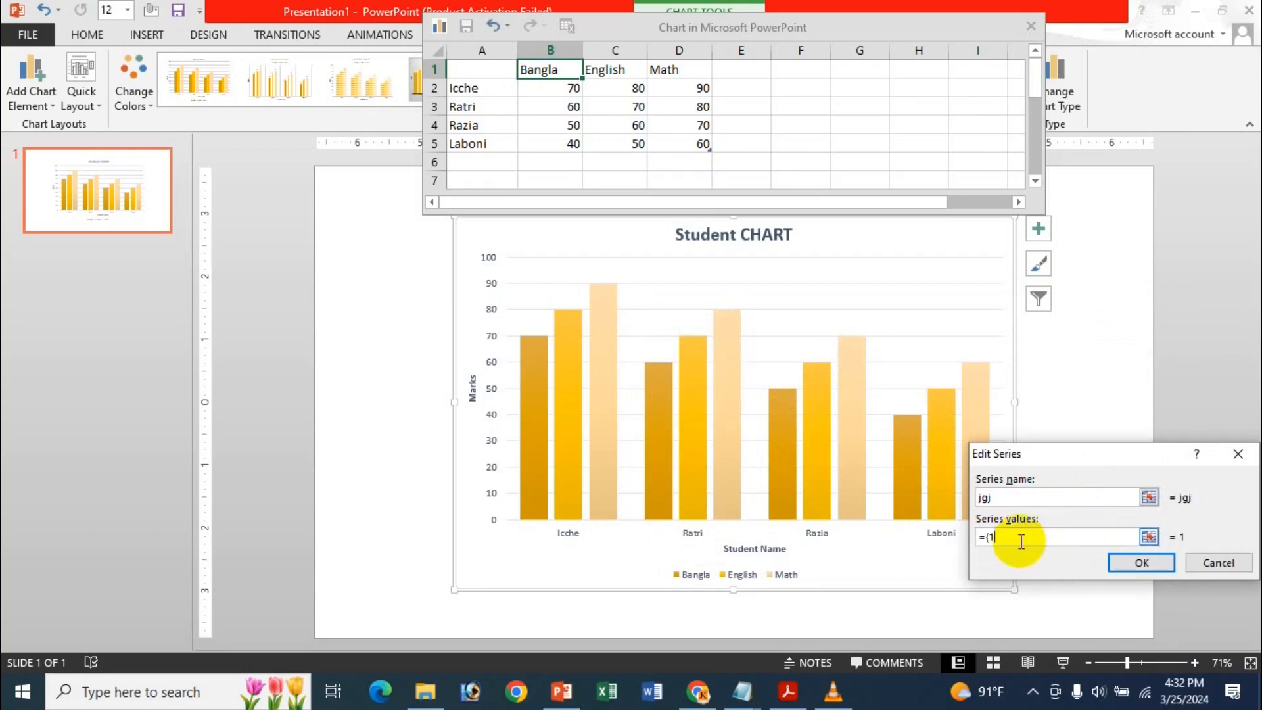
pyautogui.press('BackSpace')
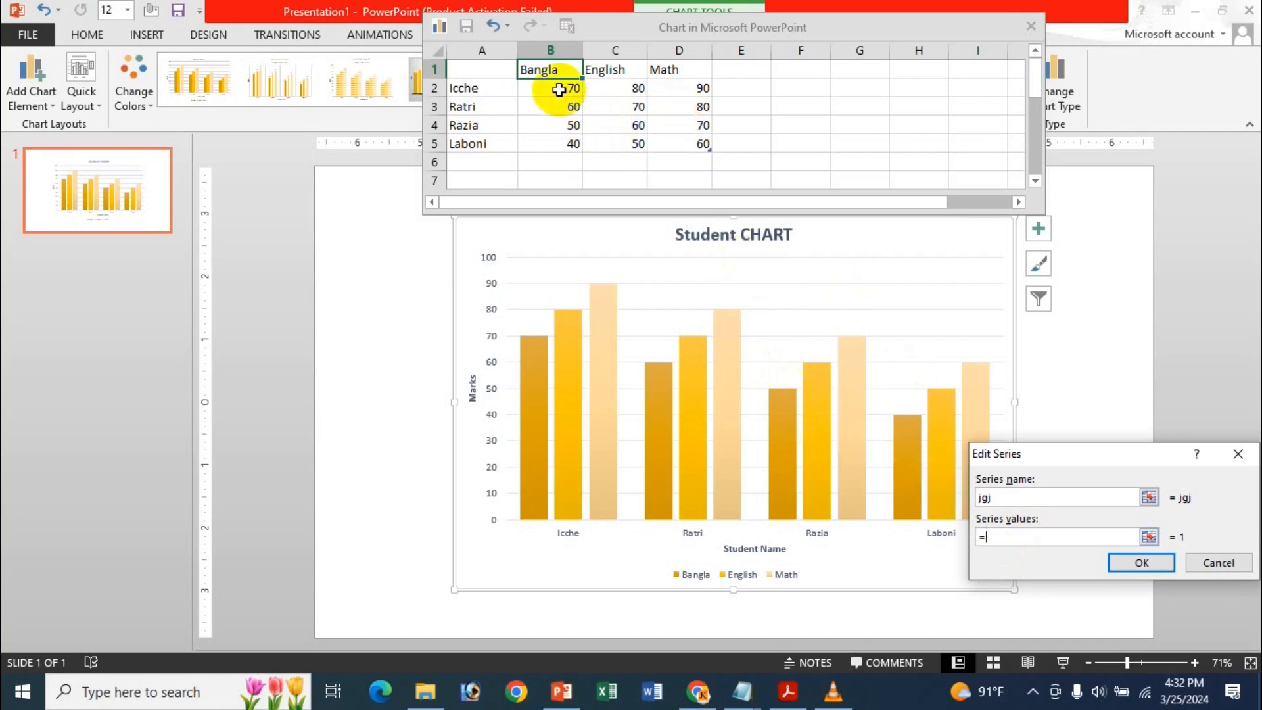
pyautogui.moveTo(555, 92); pyautogui.dragTo(566, 148)
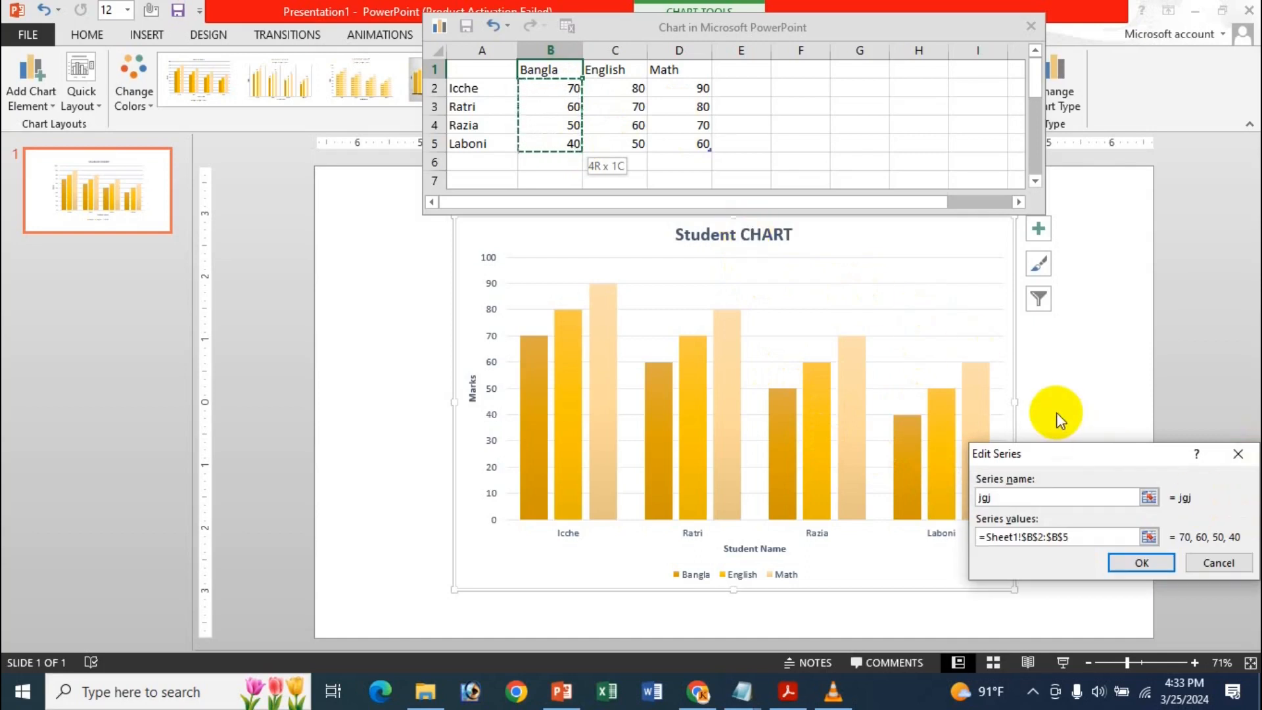
# Replace the jgj series values with cells D3:D5 and add the series to the chart's data source
pyautogui.press('BackSpace')
pyautogui.press('BackSpace')
pyautogui.press('BackSpace')
pyautogui.press('BackSpace')
pyautogui.press('BackSpace')
pyautogui.press('BackSpace')
pyautogui.press('BackSpace')
pyautogui.press('BackSpace')
pyautogui.press('BackSpace')
pyautogui.press('BackSpace')
pyautogui.press('BackSpace')
pyautogui.press('BackSpace')
pyautogui.press('BackSpace')
pyautogui.press('BackSpace')
pyautogui.press('BackSpace')
pyautogui.press('BackSpace')
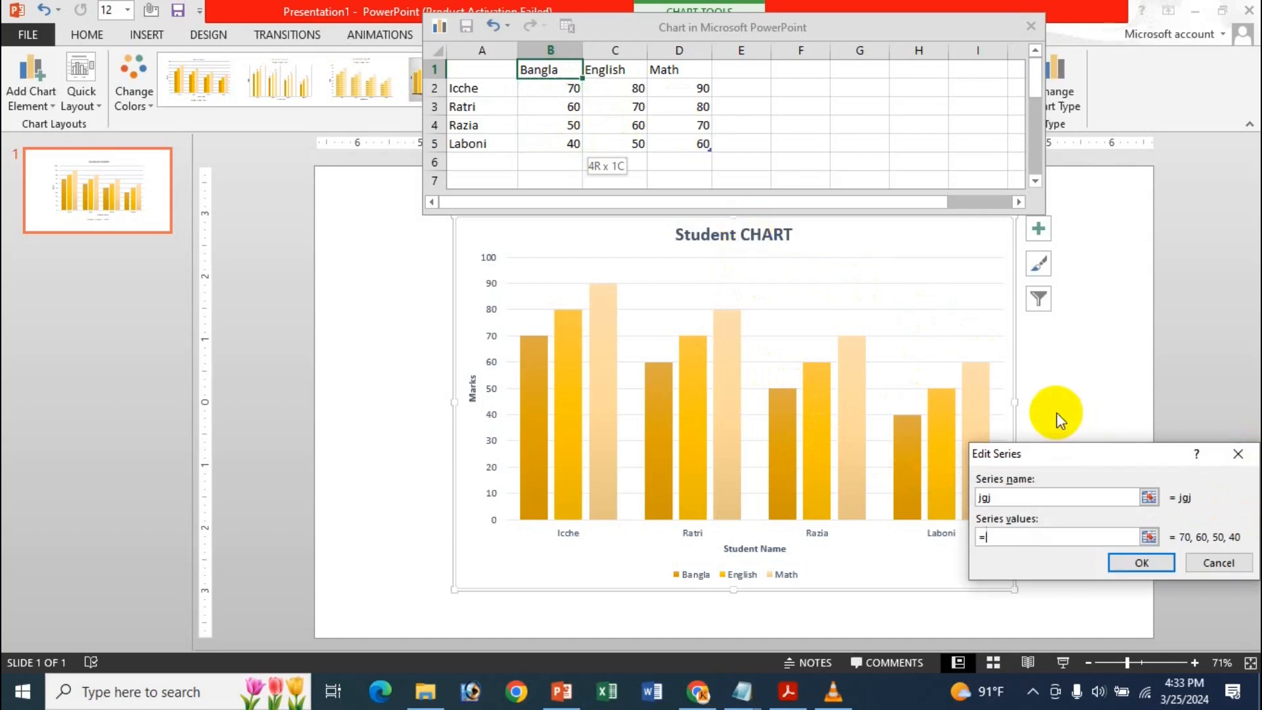
pyautogui.moveTo(699, 107); pyautogui.dragTo(697, 143)
pyautogui.click(1142, 562)
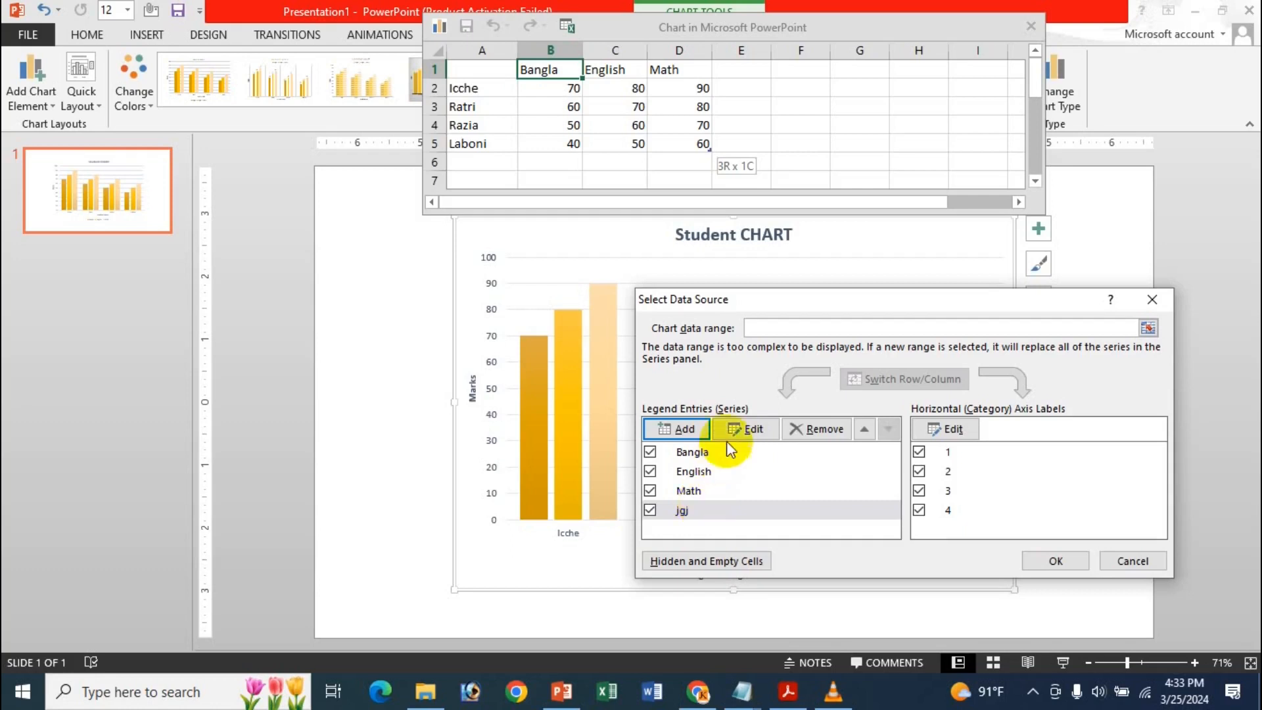
# Remove the jgj series from the chart's data source and select the Bangla series
pyautogui.click(732, 428)
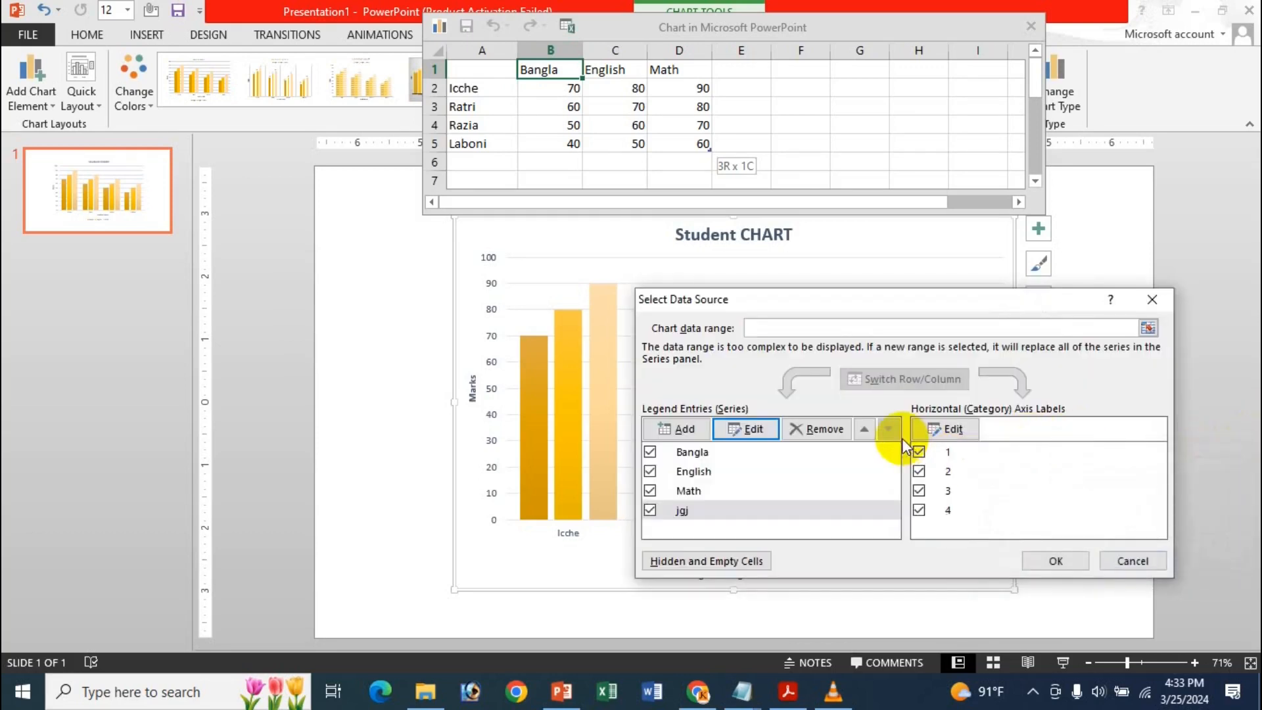
pyautogui.click(822, 427)
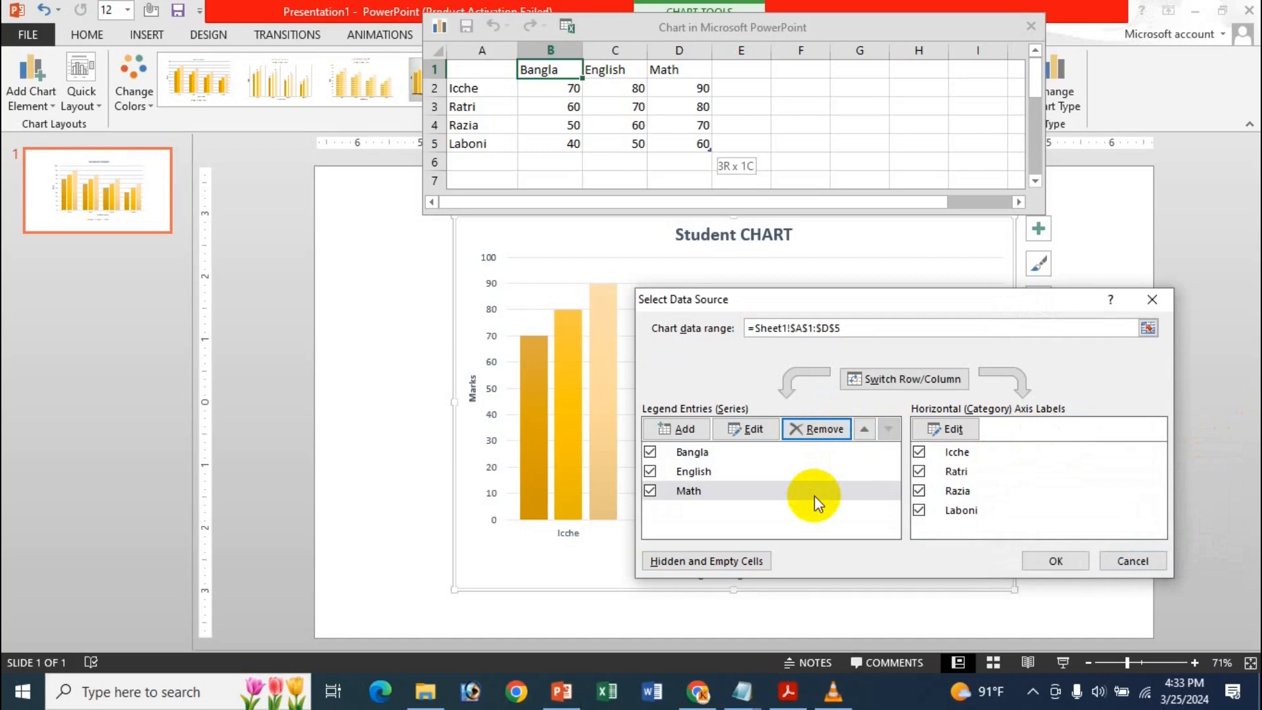
pyautogui.click(817, 491)
pyautogui.click(809, 453)
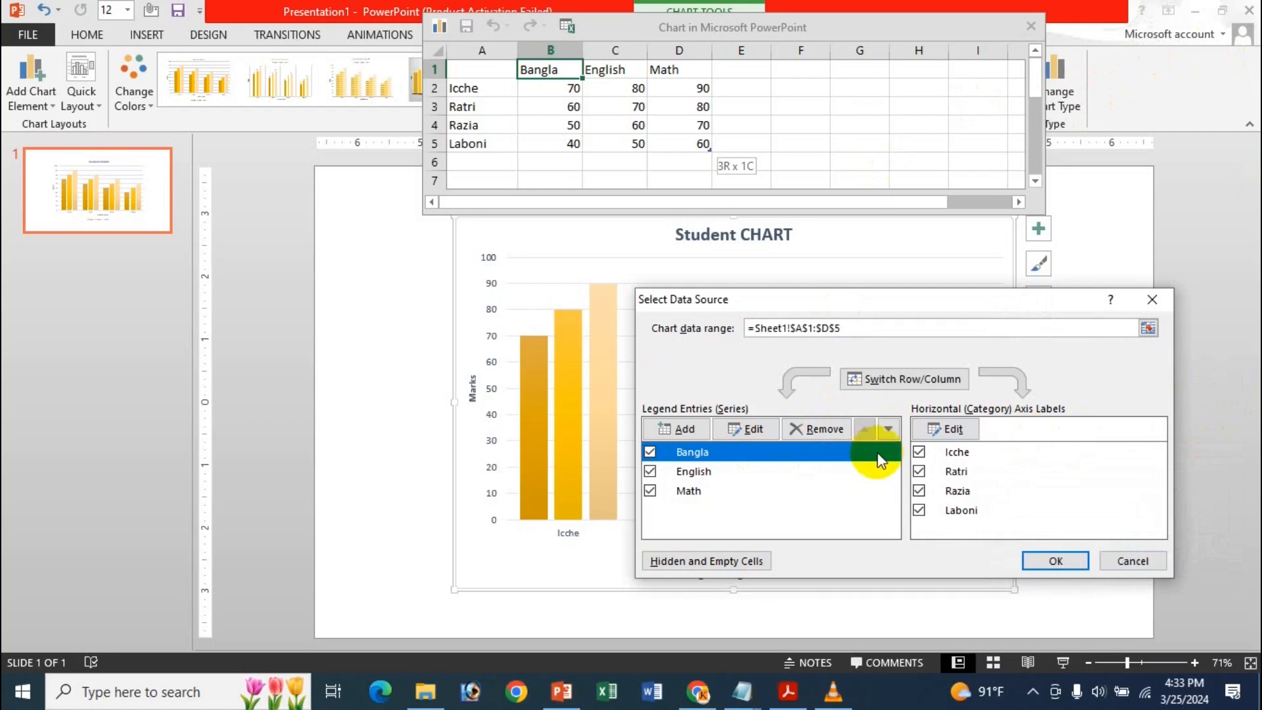
# Review the horizontal axis label range and the hidden and empty cell settings, cancelling out of each
pyautogui.click(947, 429)
pyautogui.press('Return')
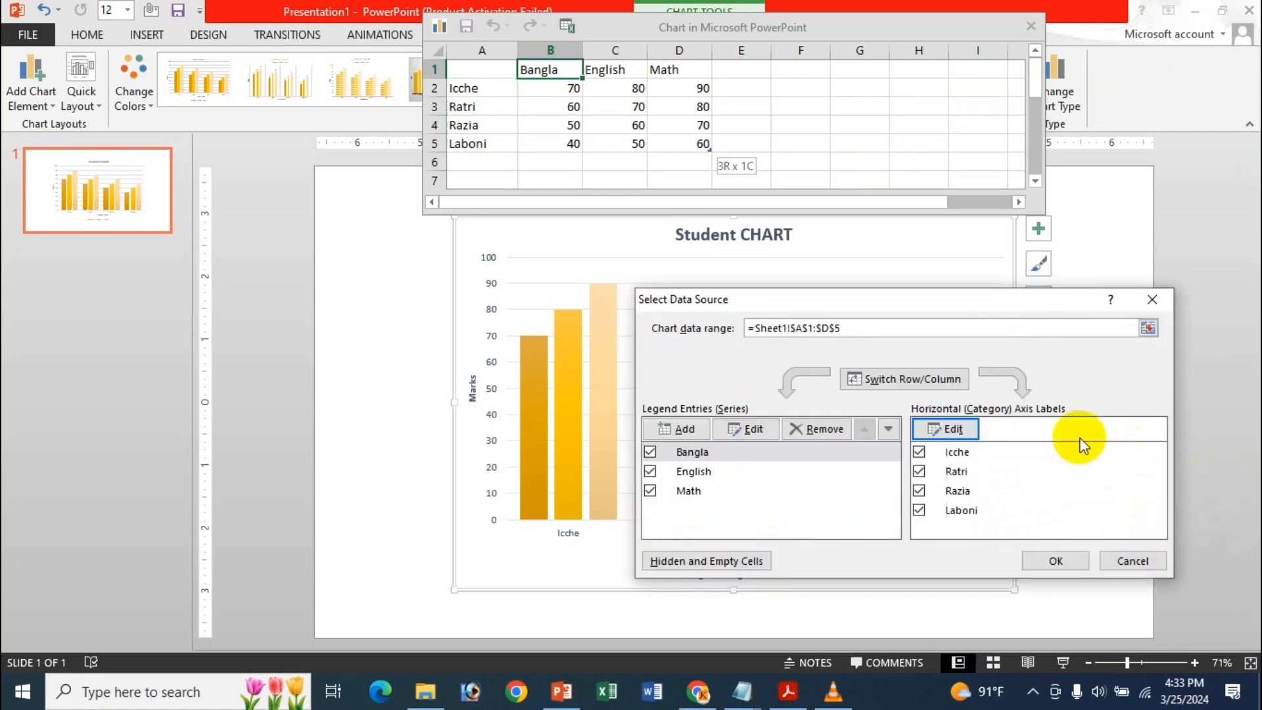
pyautogui.click(986, 472)
pyautogui.click(992, 486)
pyautogui.click(956, 469)
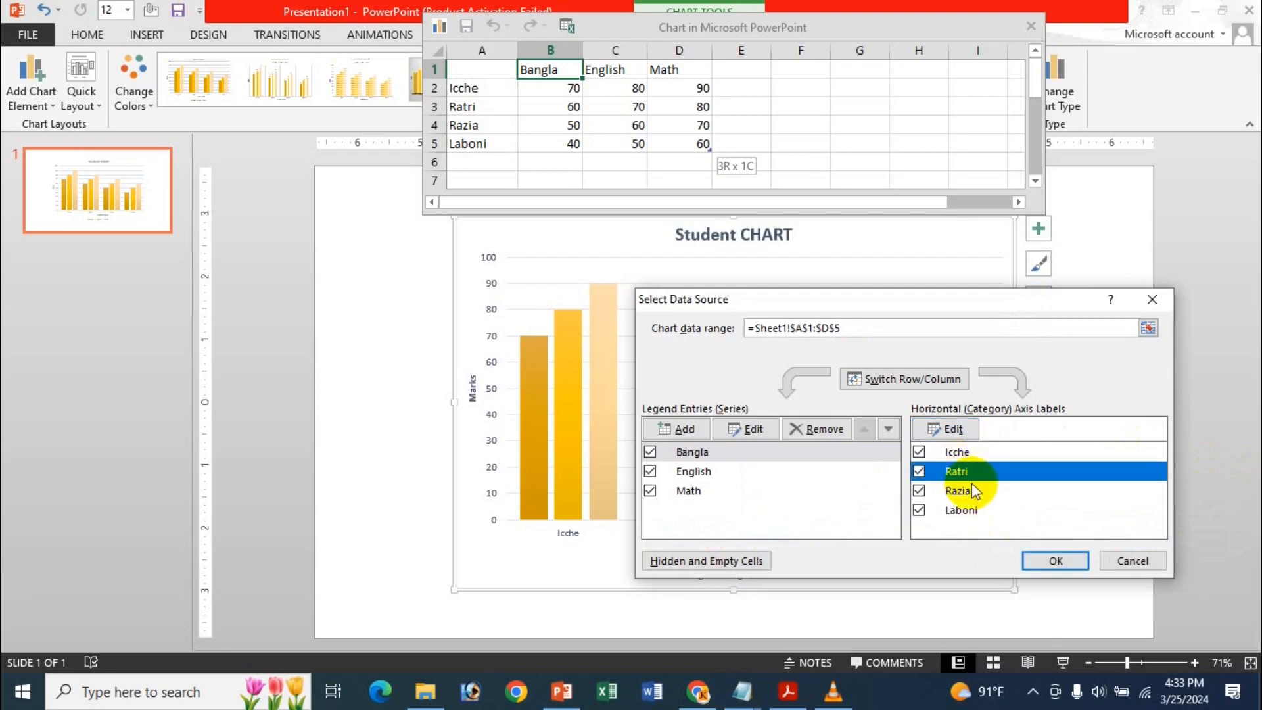
pyautogui.click(977, 452)
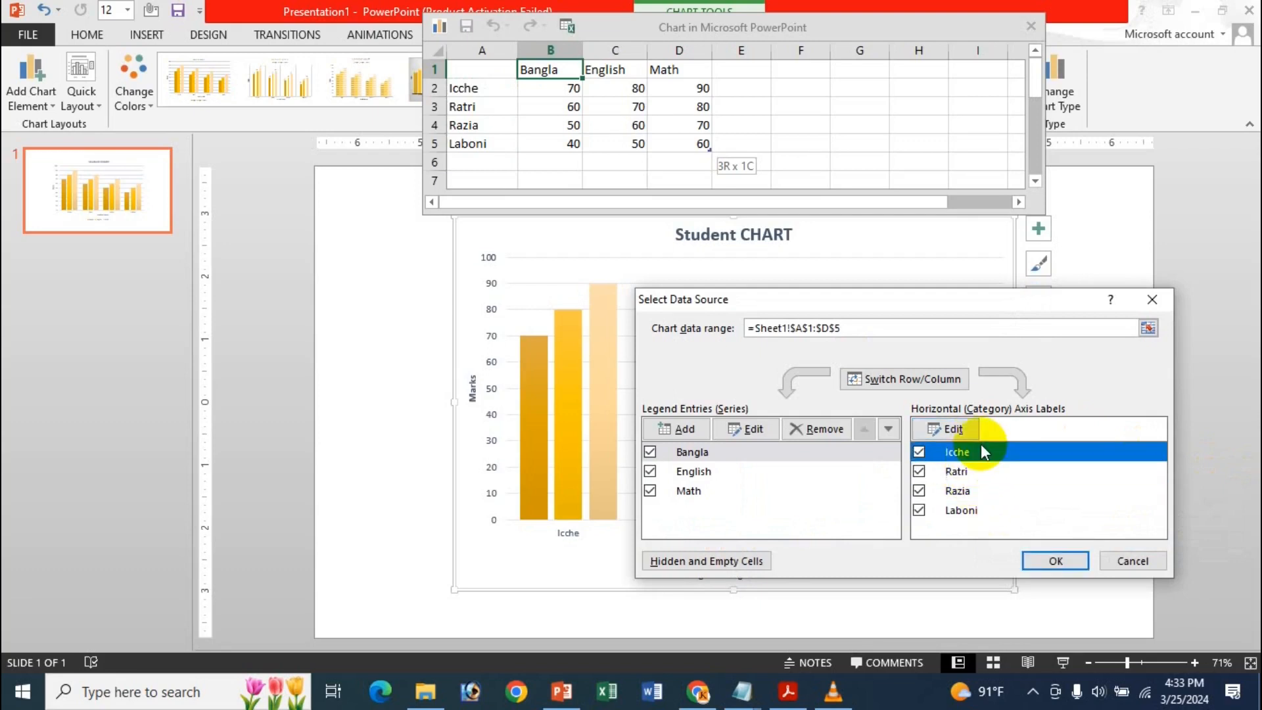
pyautogui.click(953, 428)
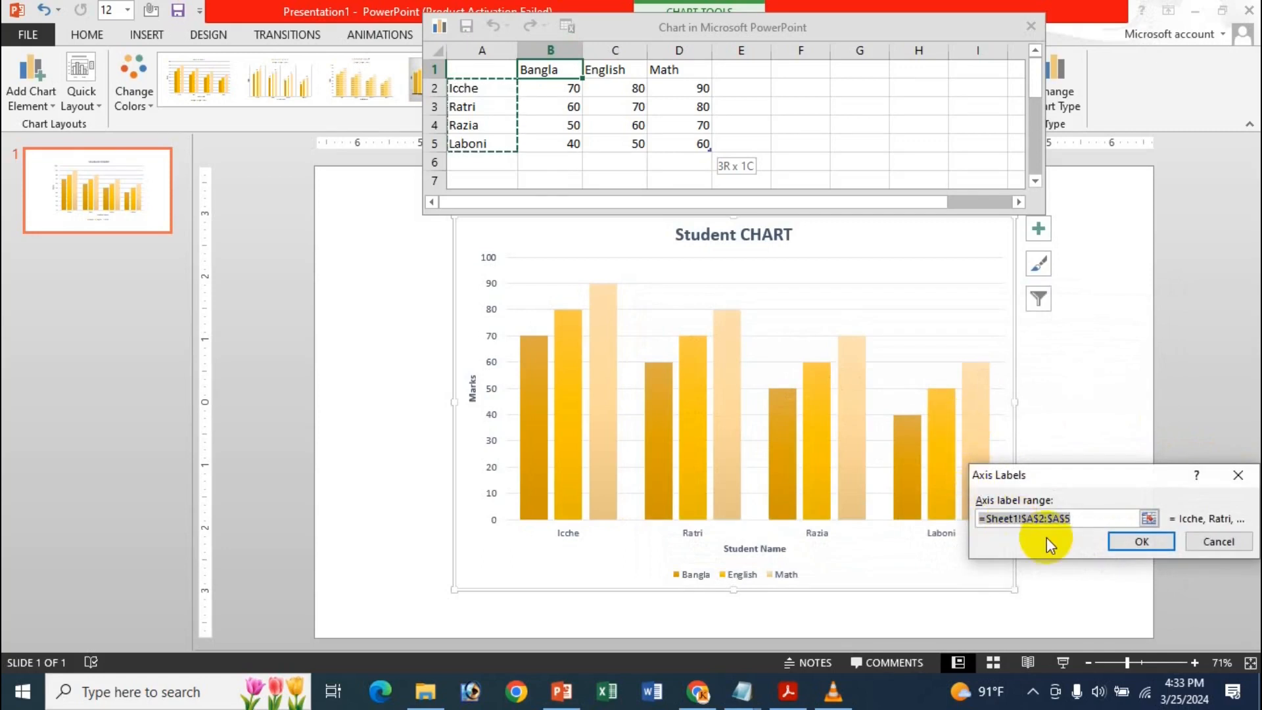
pyautogui.click(1238, 483)
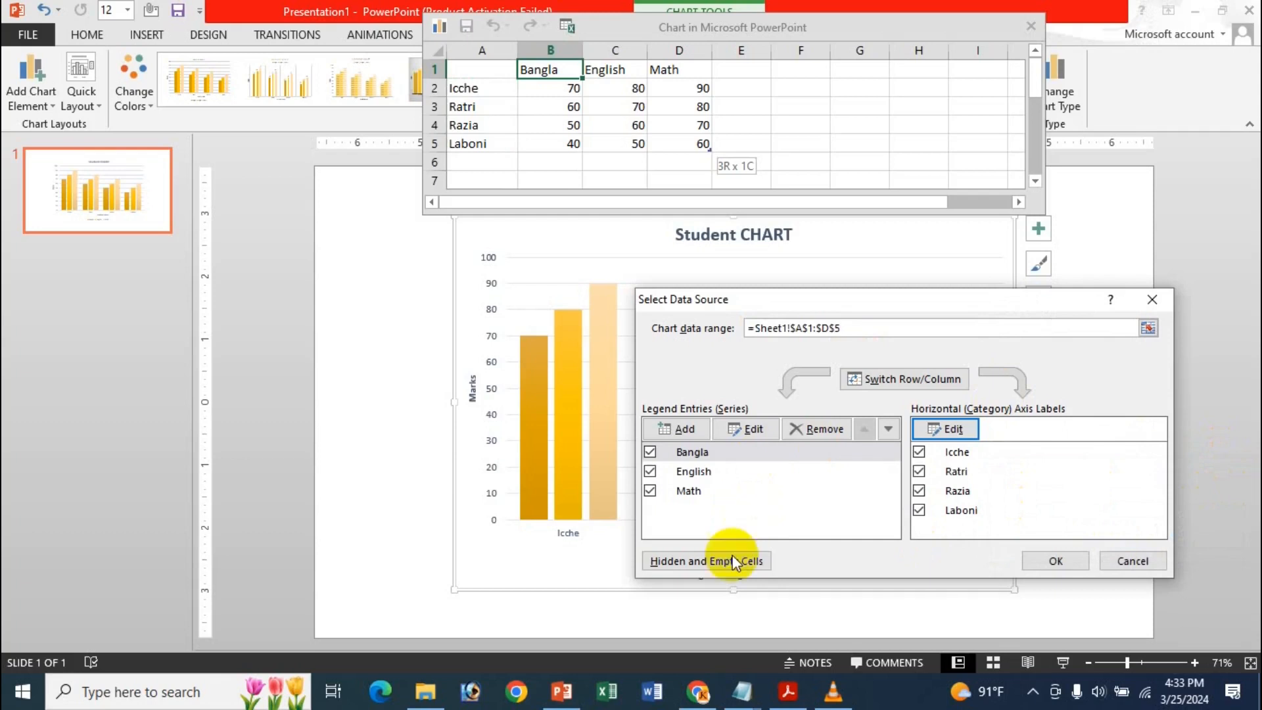
pyautogui.click(754, 570)
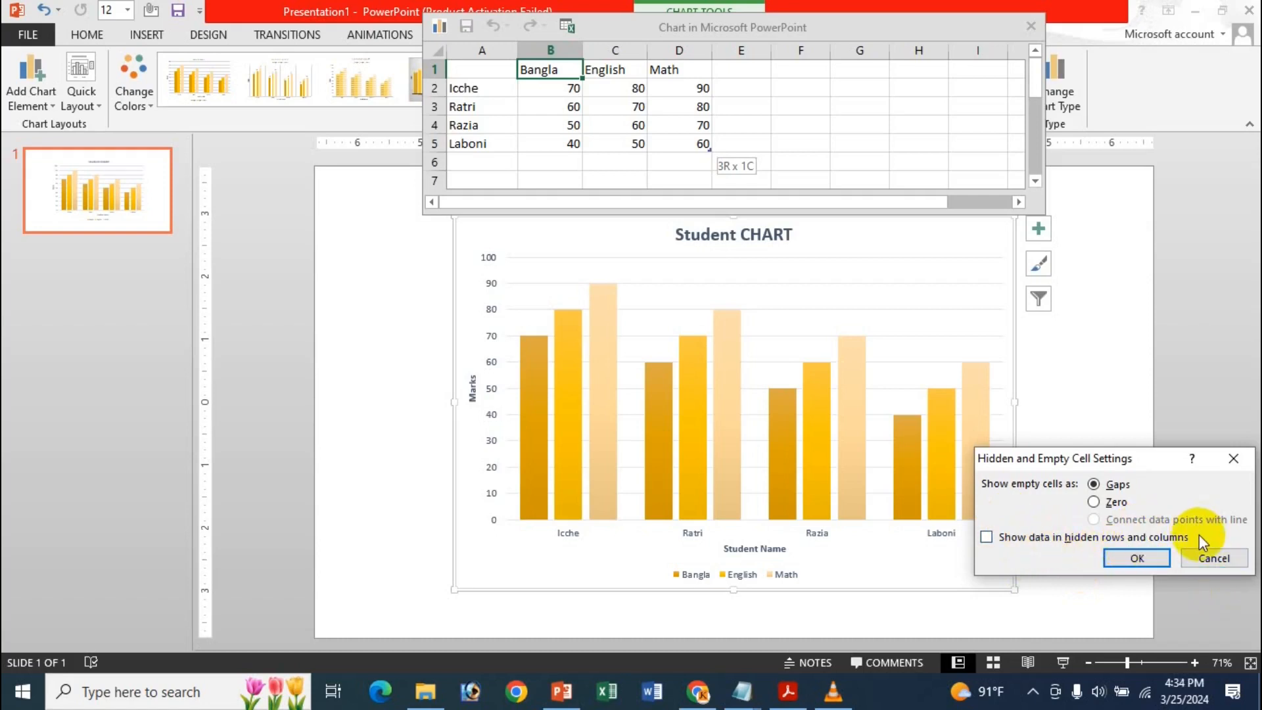
pyautogui.click(1223, 556)
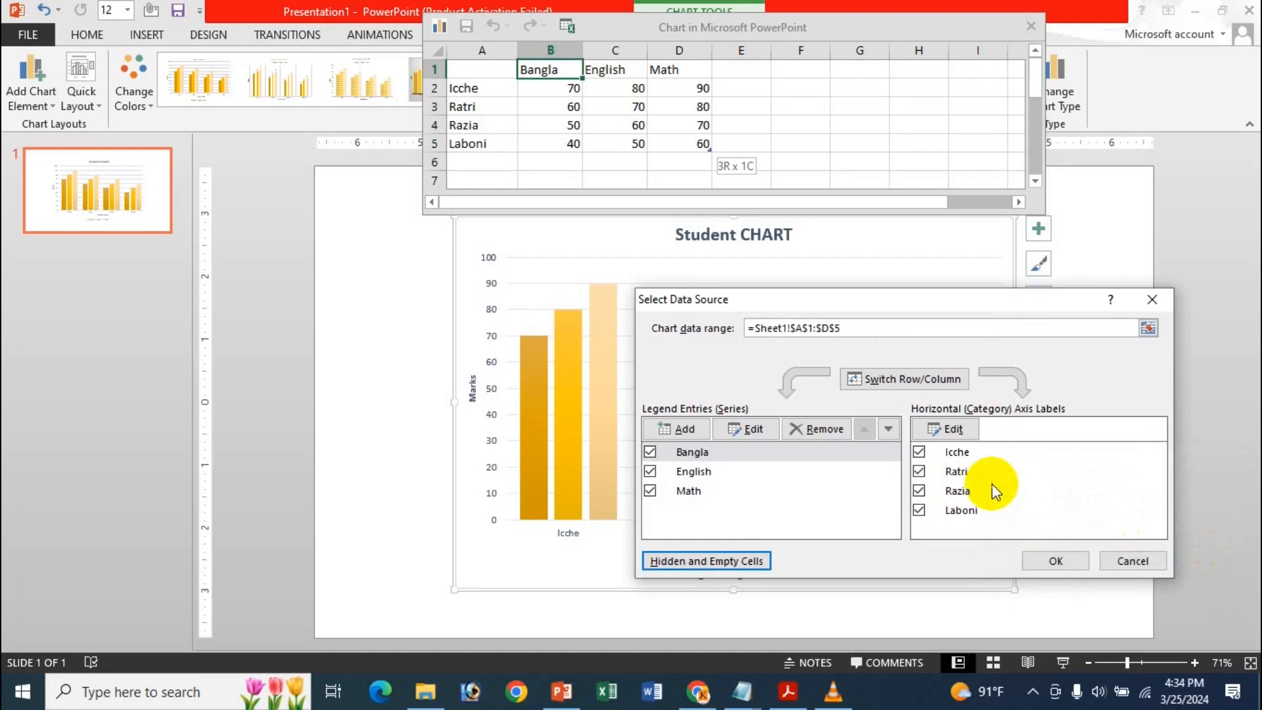
# Switch the chart's rows and columns so the students become the series and the subjects the categories
pyautogui.click(831, 472)
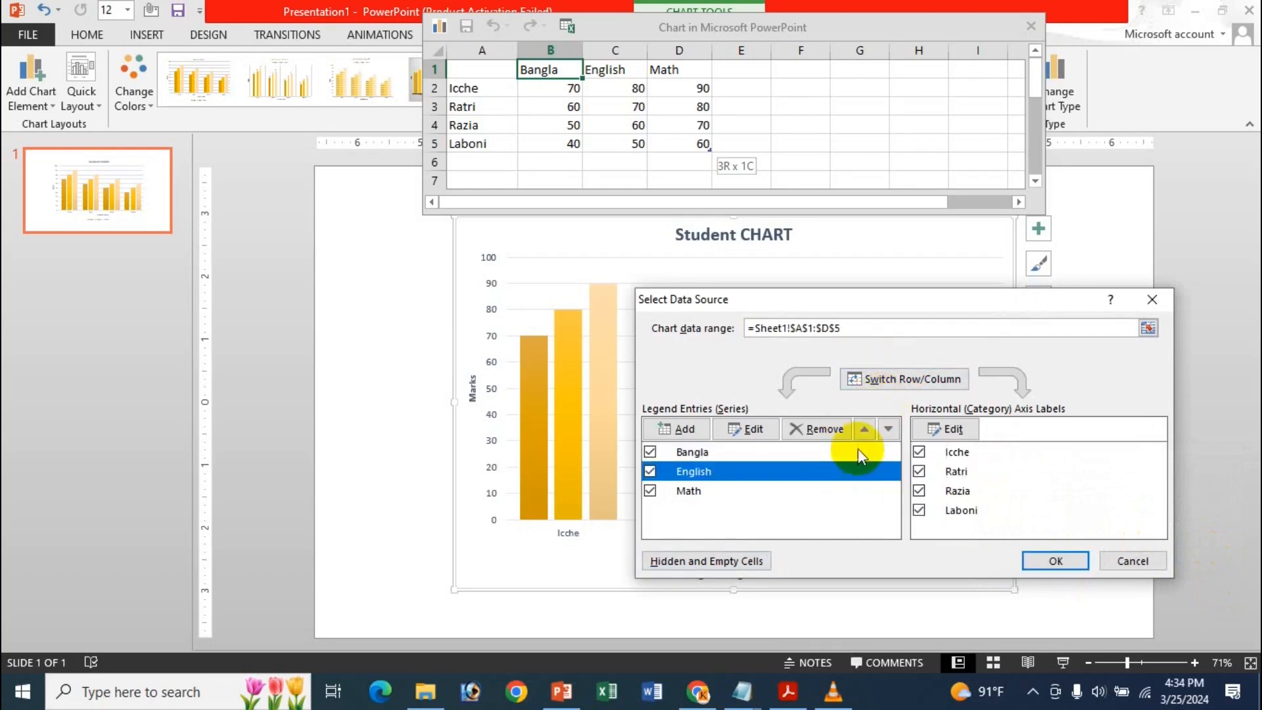
pyautogui.click(921, 286)
pyautogui.moveTo(915, 296); pyautogui.dragTo(801, 209)
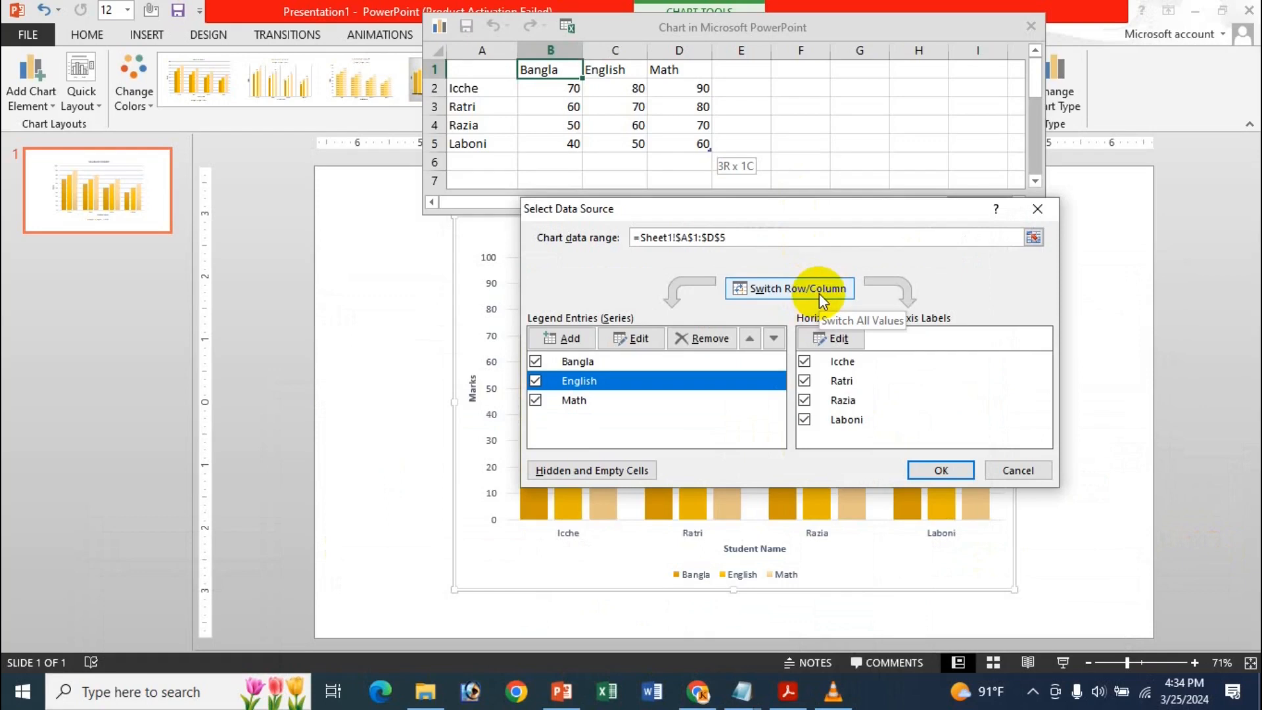
pyautogui.click(781, 301)
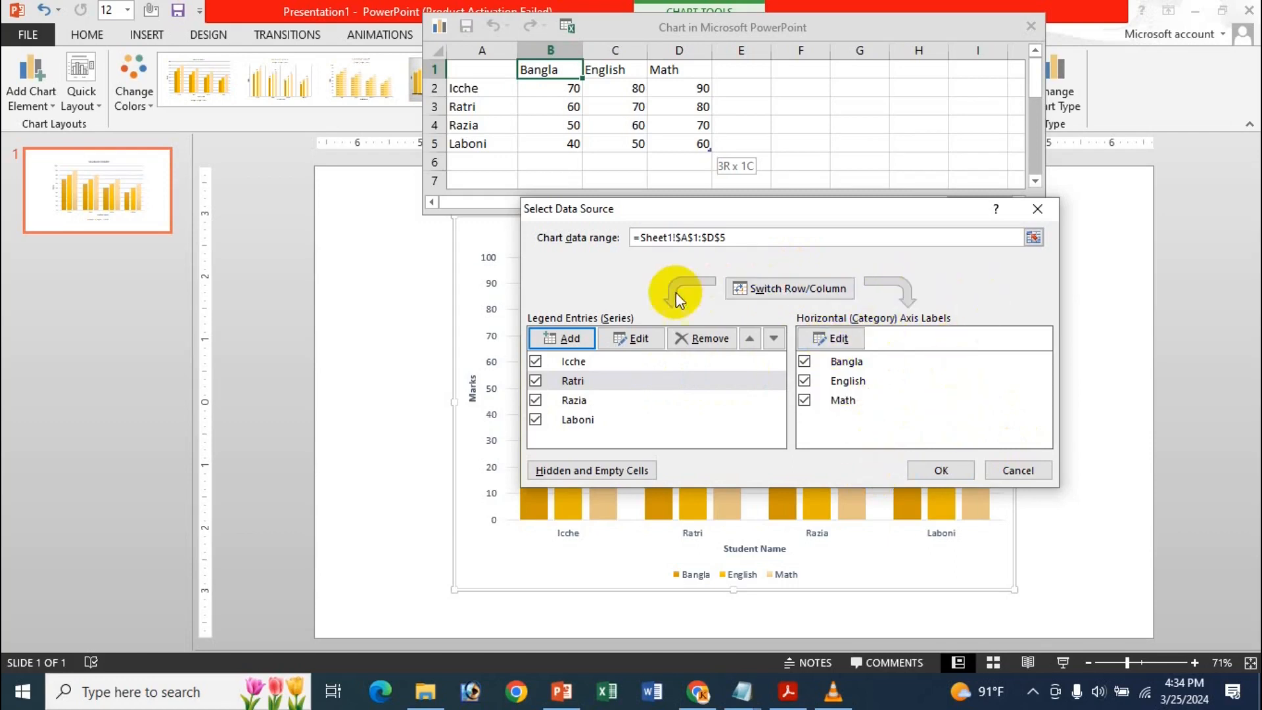
pyautogui.click(922, 467)
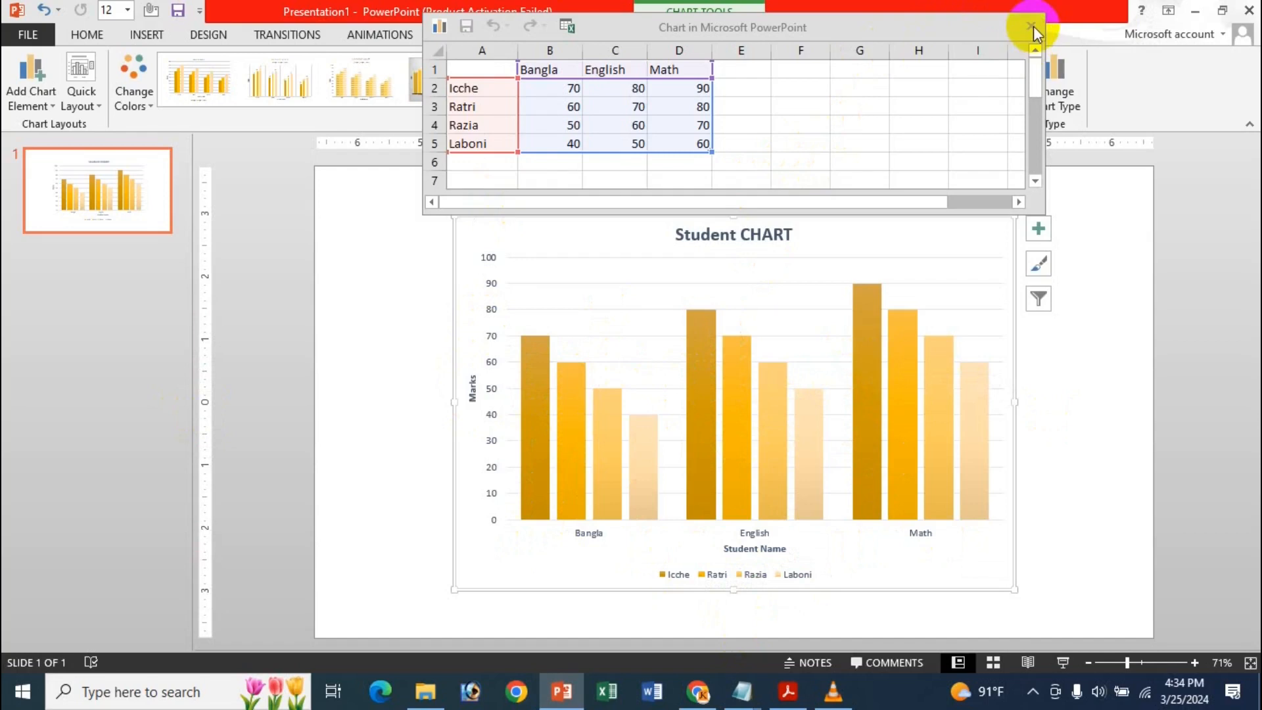
pyautogui.moveTo(946, 30); pyautogui.dragTo(631, 127)
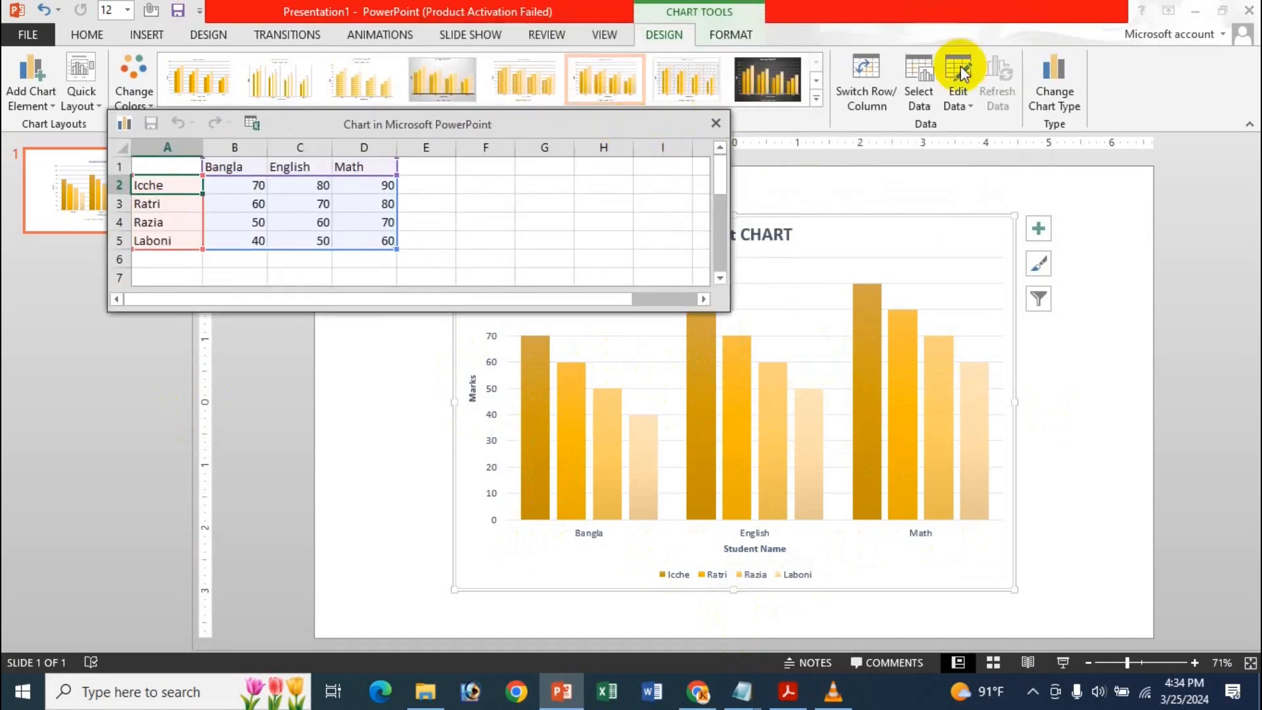
# Switch the chart's rows and columns back so the subjects are the series and the students the categories
pyautogui.click(914, 100)
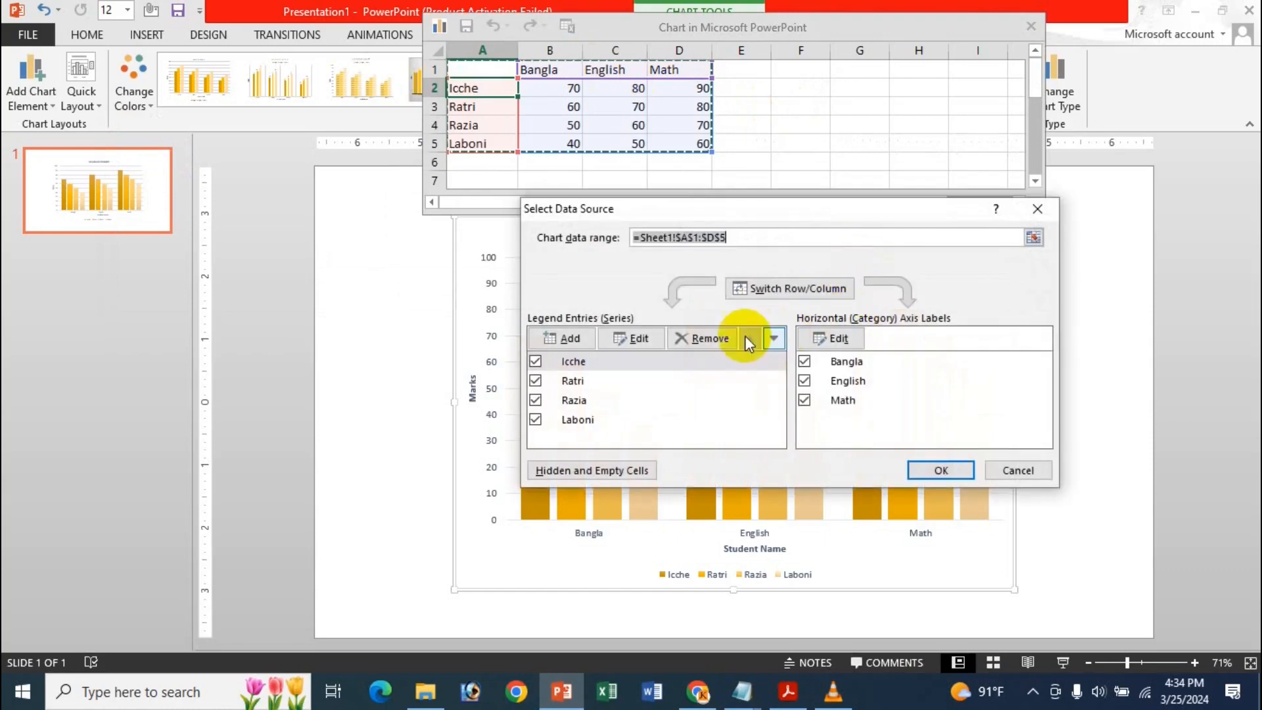
pyautogui.click(793, 290)
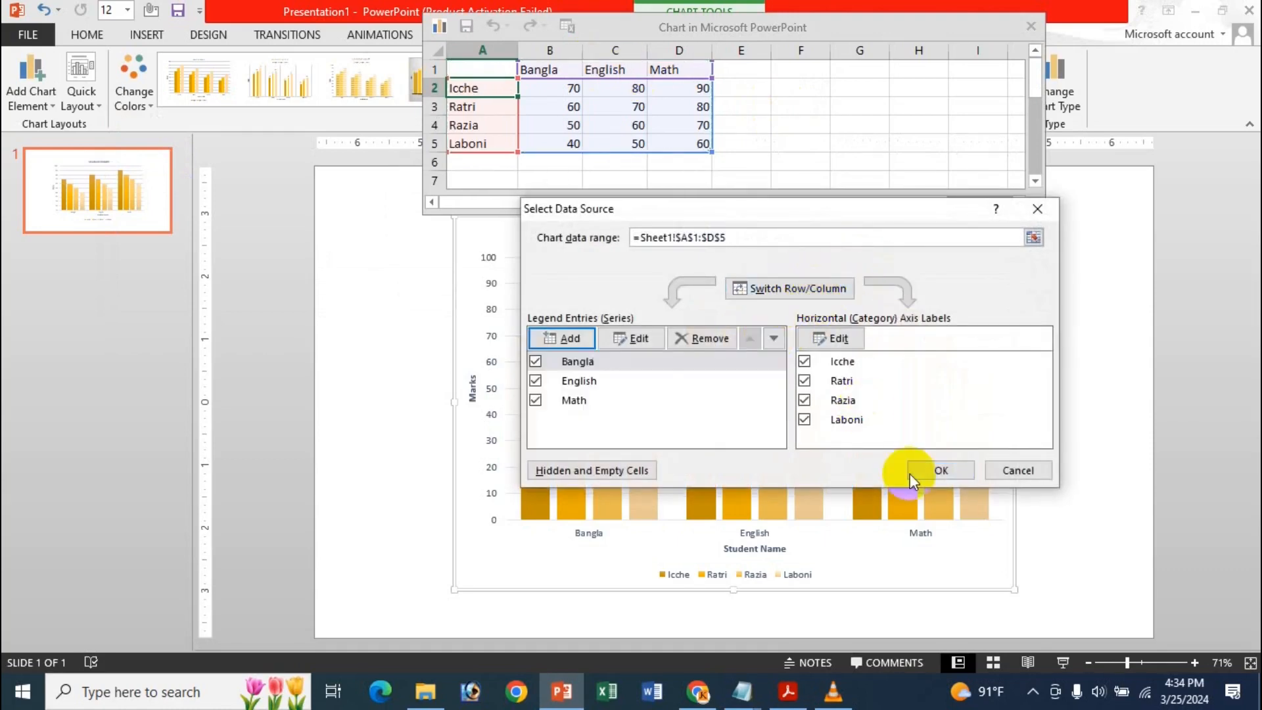
pyautogui.click(924, 479)
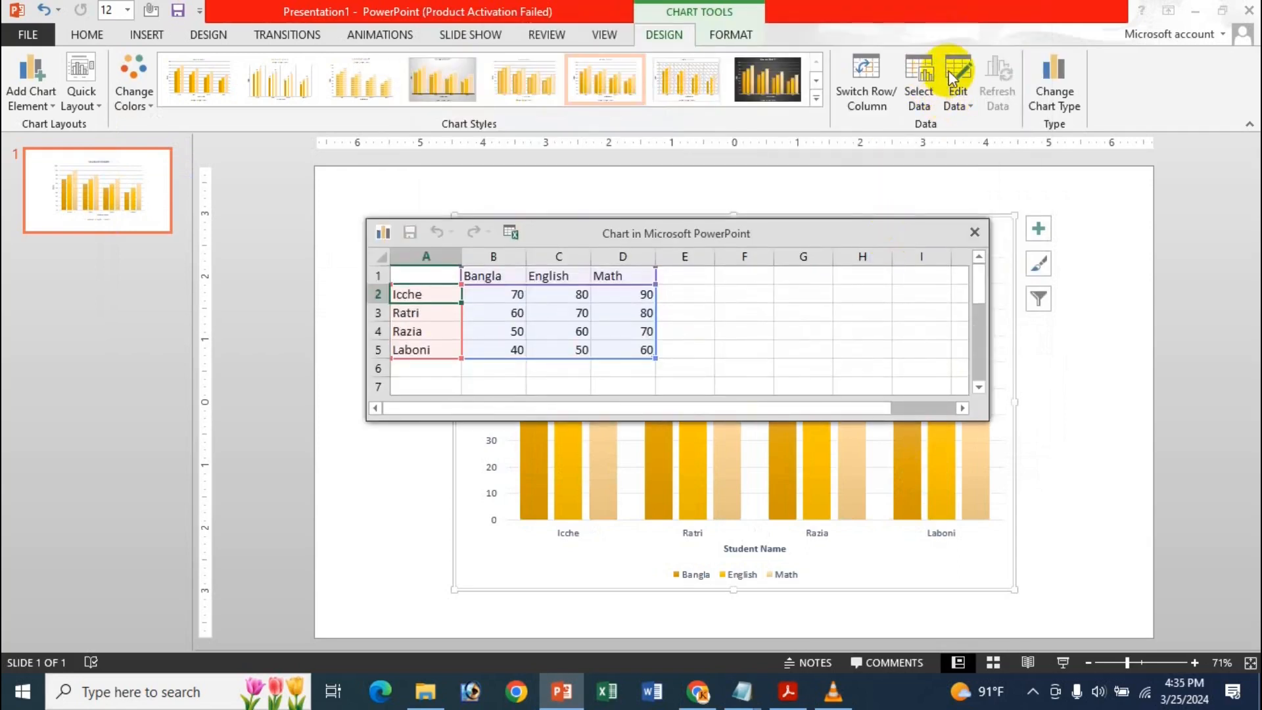
# Switch the chart's rows and columns once more and restore the subjects as series and students as categories
pyautogui.click(878, 89)
pyautogui.click(878, 90)
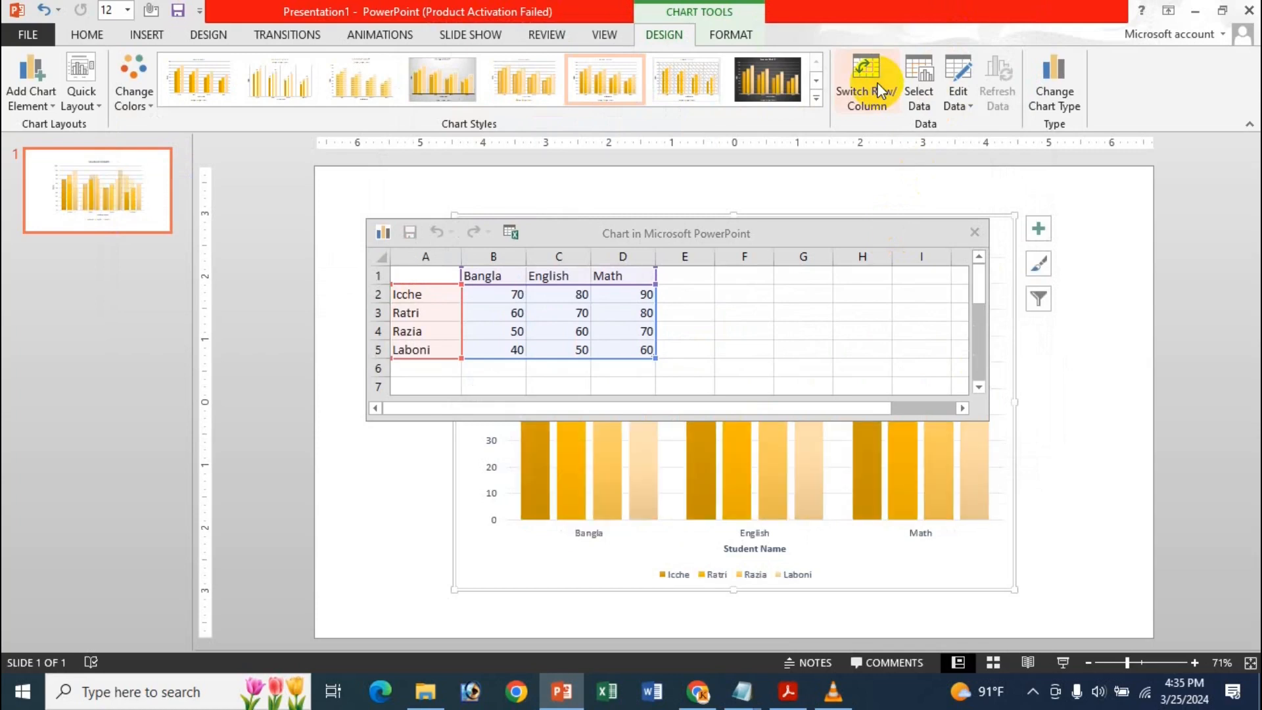
pyautogui.click(874, 89)
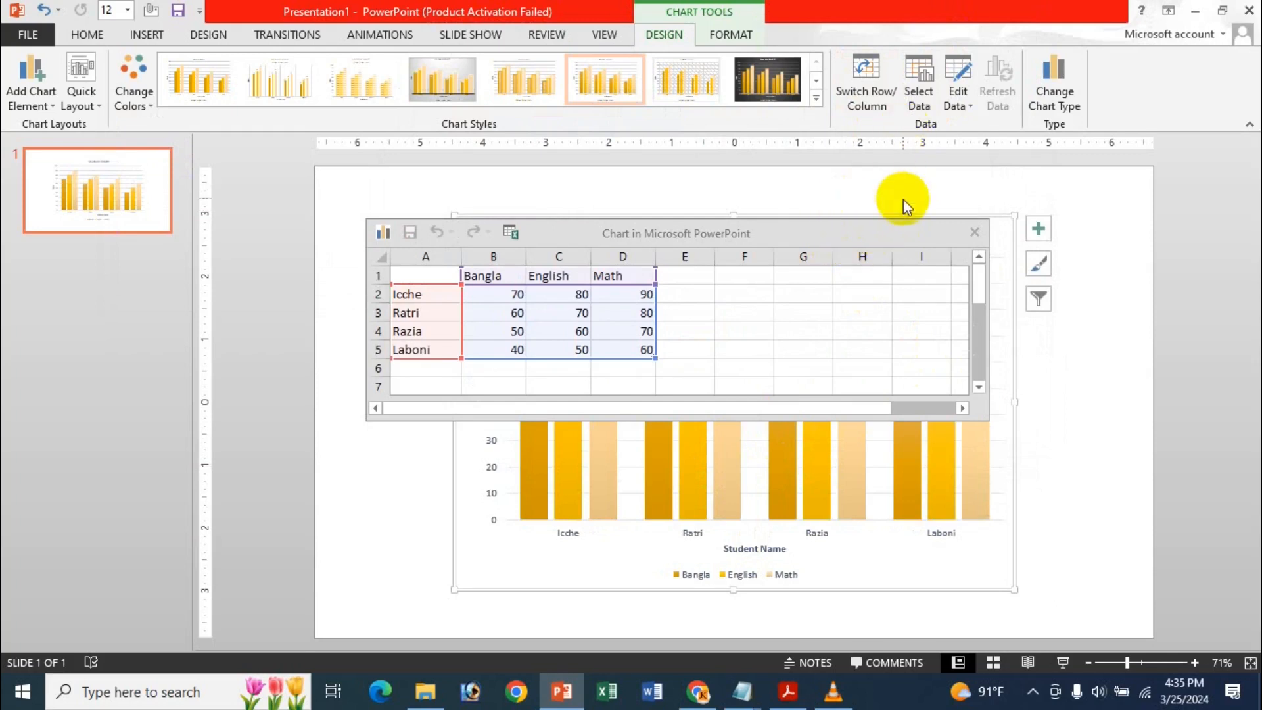
# View the chart's data source selection, cancel out of it and close the data sheet
pyautogui.click(917, 92)
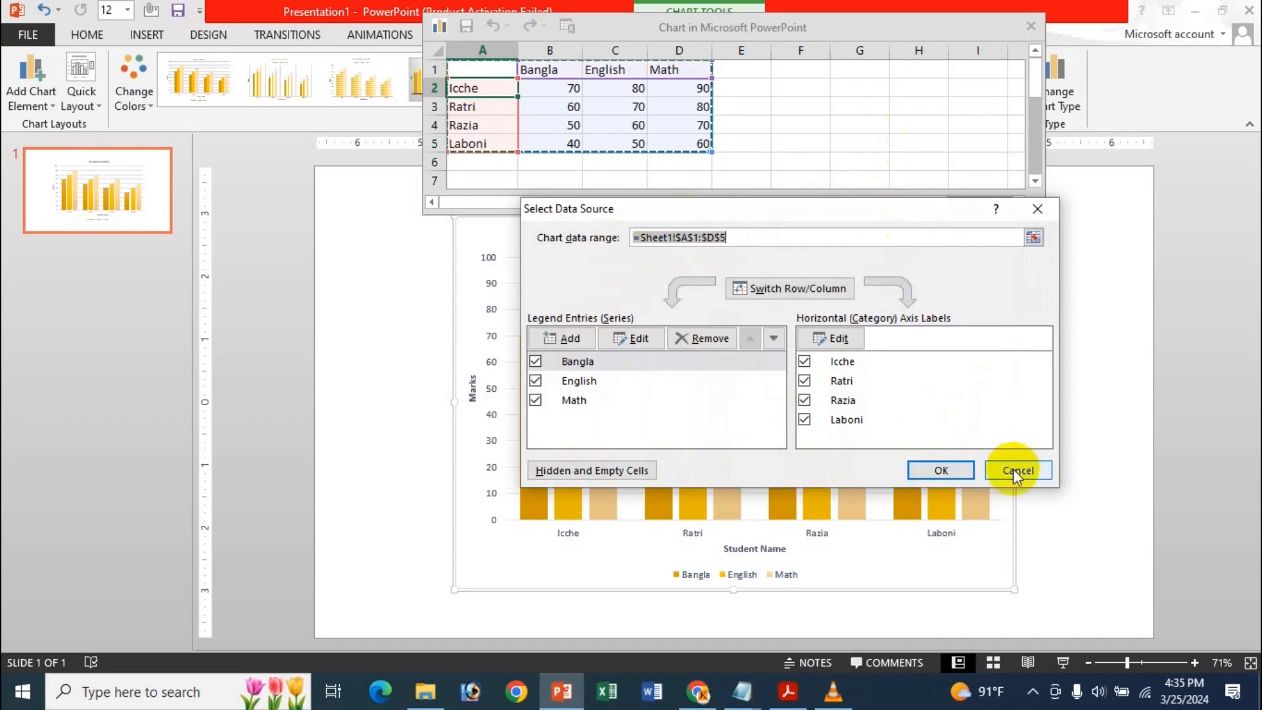
pyautogui.click(1037, 208)
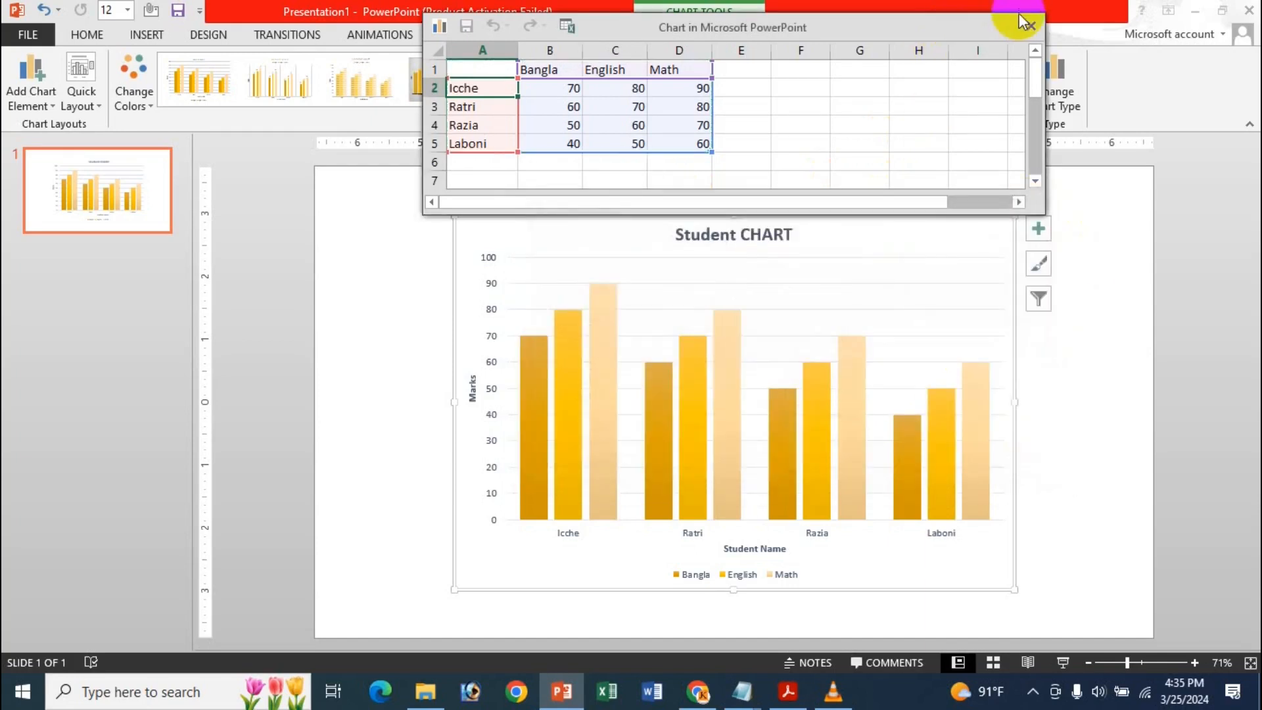
pyautogui.click(1028, 26)
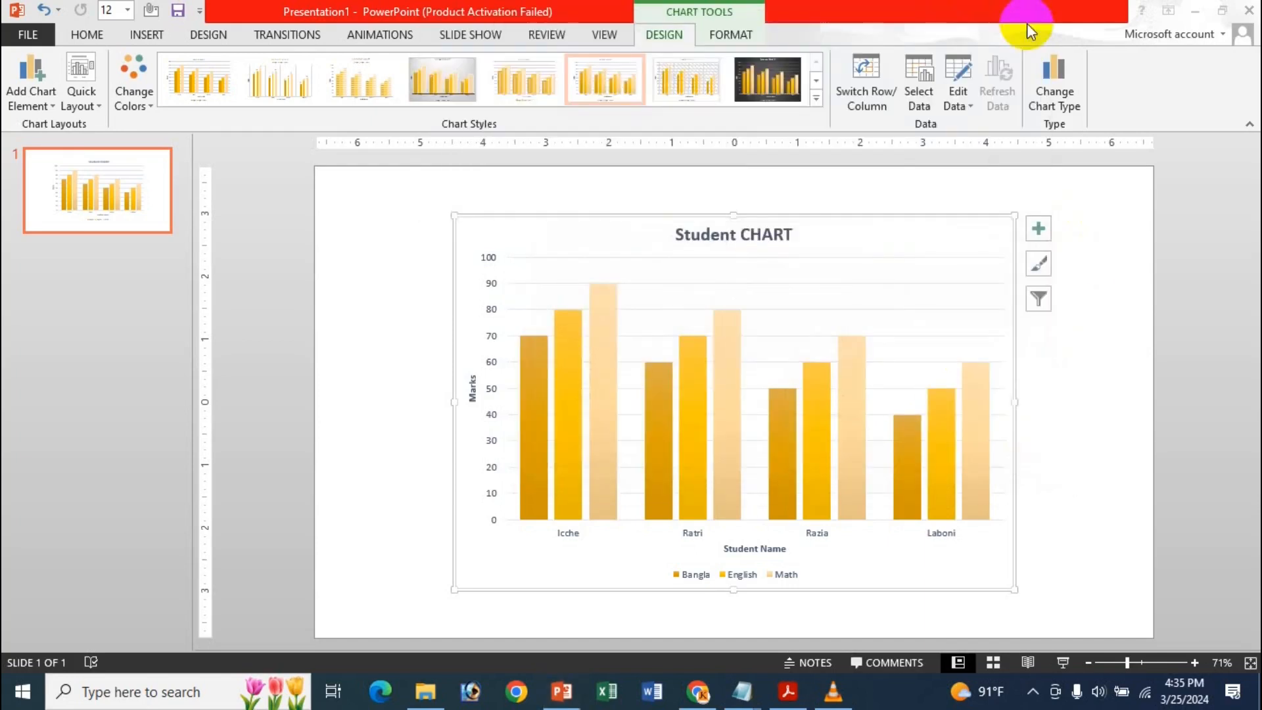
# View the chart's data in the embedded sheet, dismiss the activation wizard and close the sheet
pyautogui.click(967, 106)
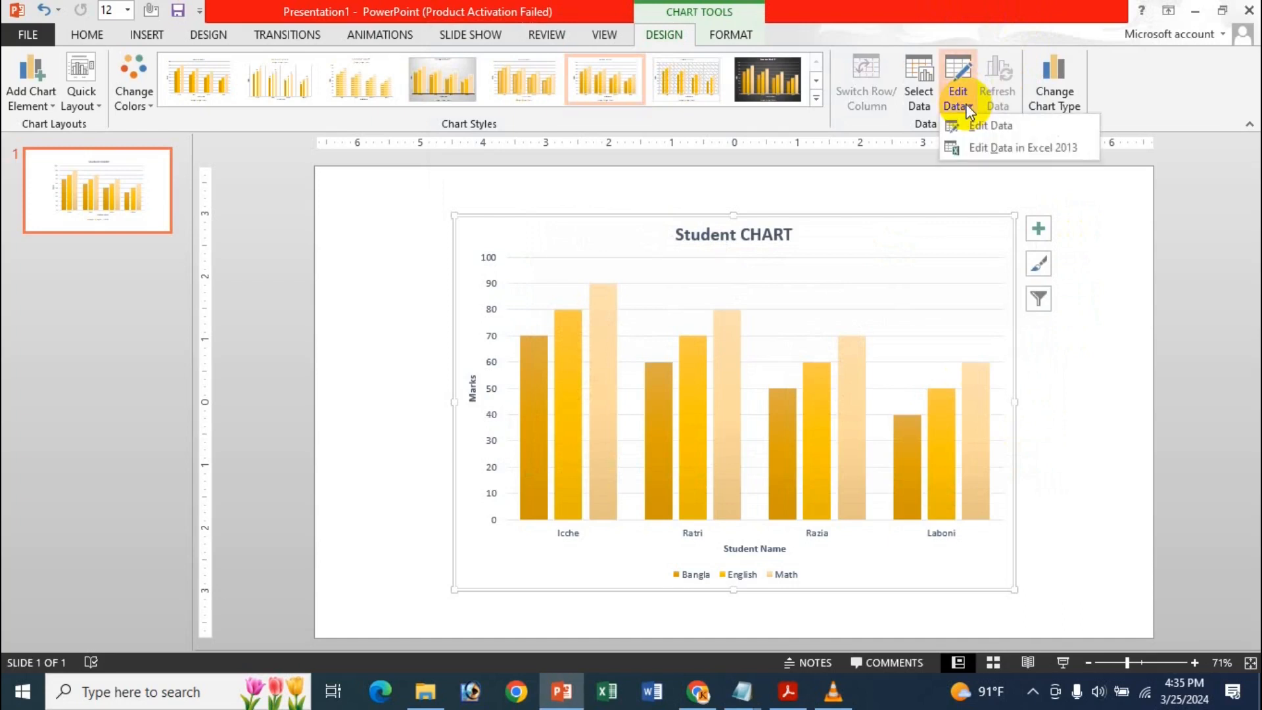
pyautogui.click(1000, 127)
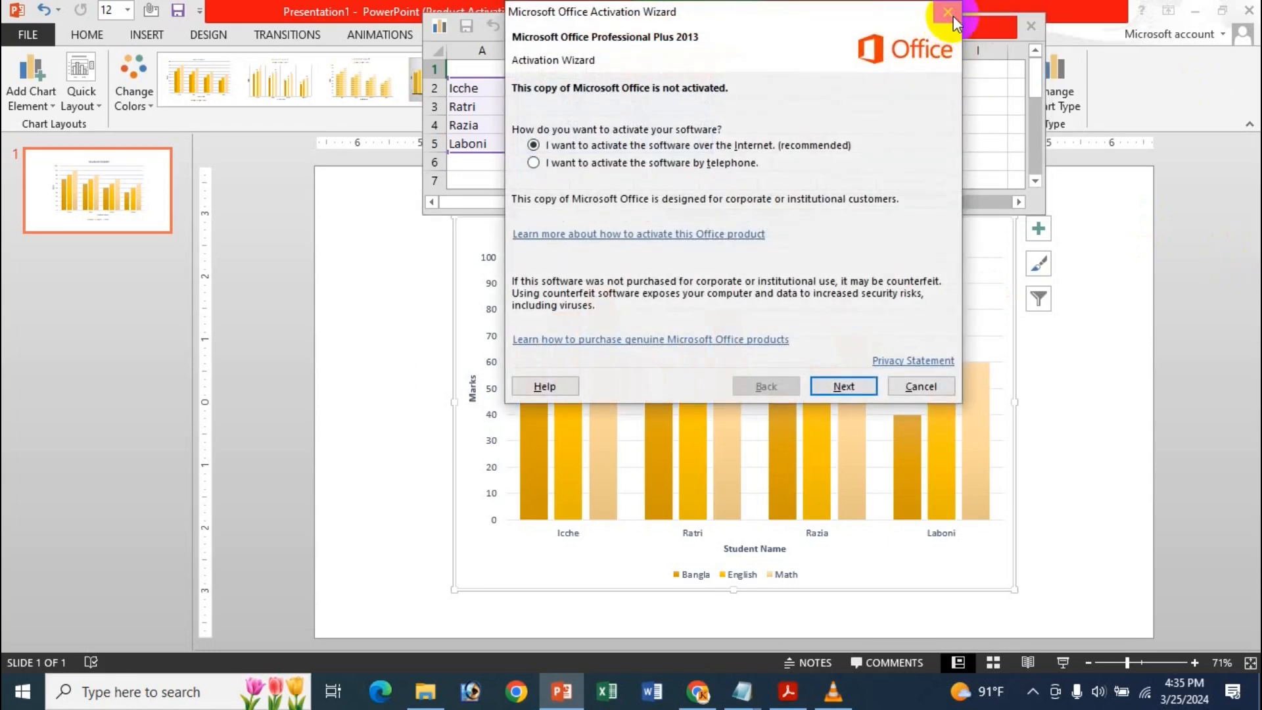
pyautogui.click(949, 13)
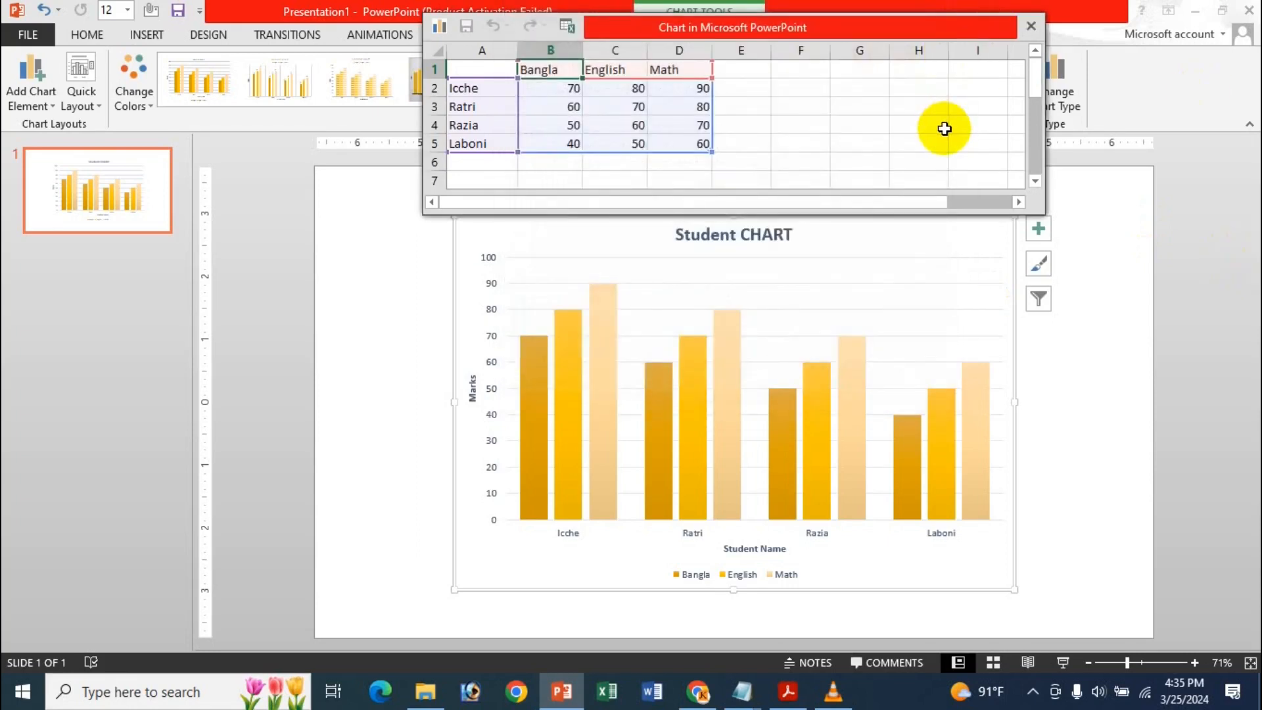
pyautogui.click(1030, 26)
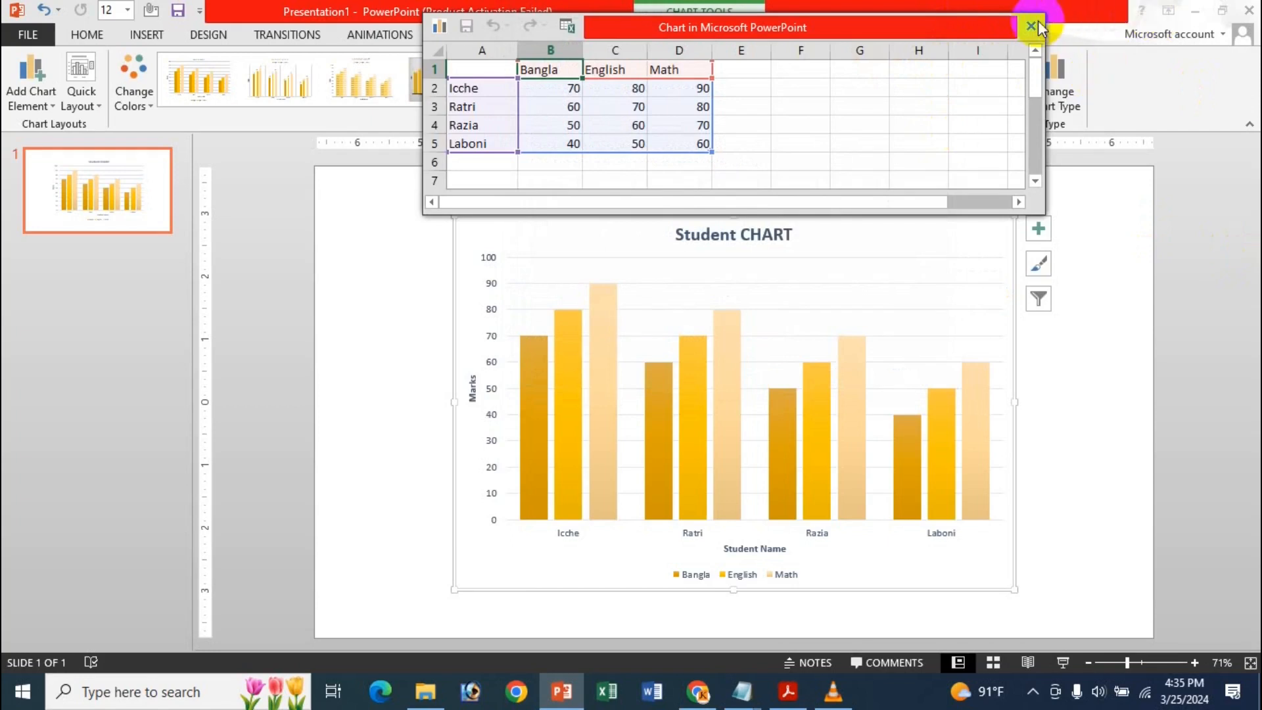
# Edit the chart data in Excel 2013, set the English mark in cell C3 to 10 and close the workbook
pyautogui.click(966, 105)
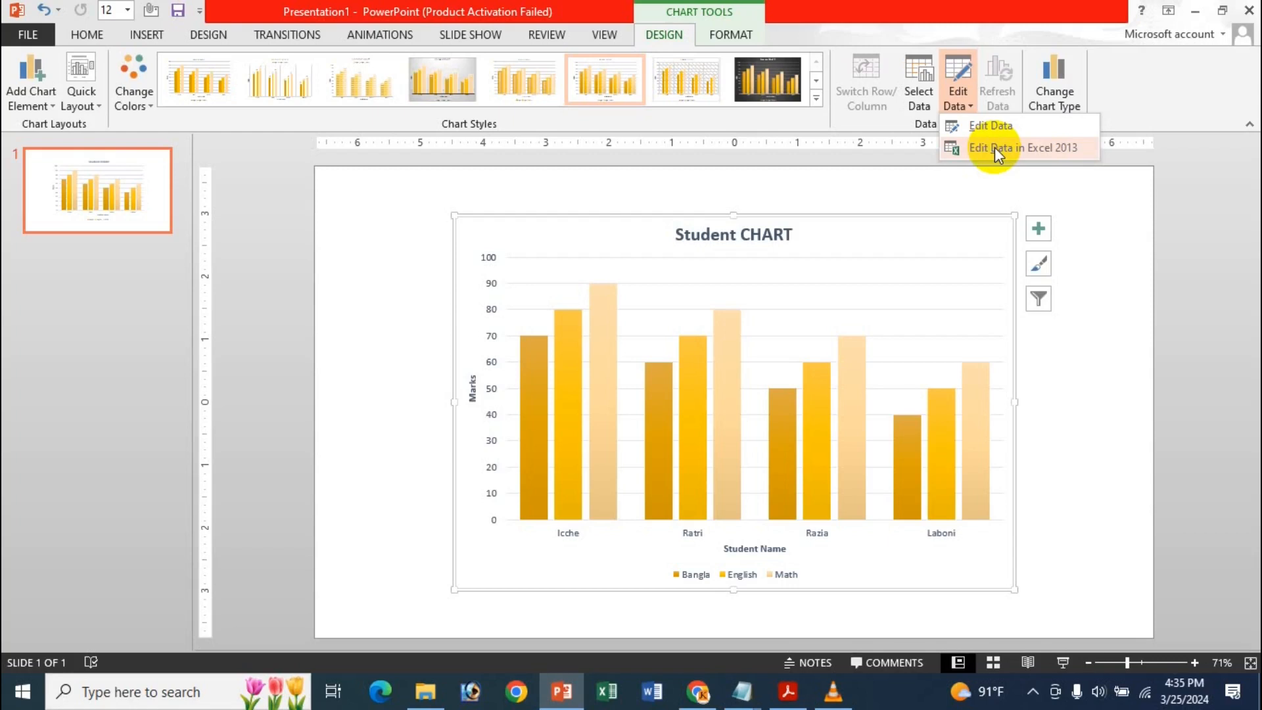
pyautogui.click(995, 147)
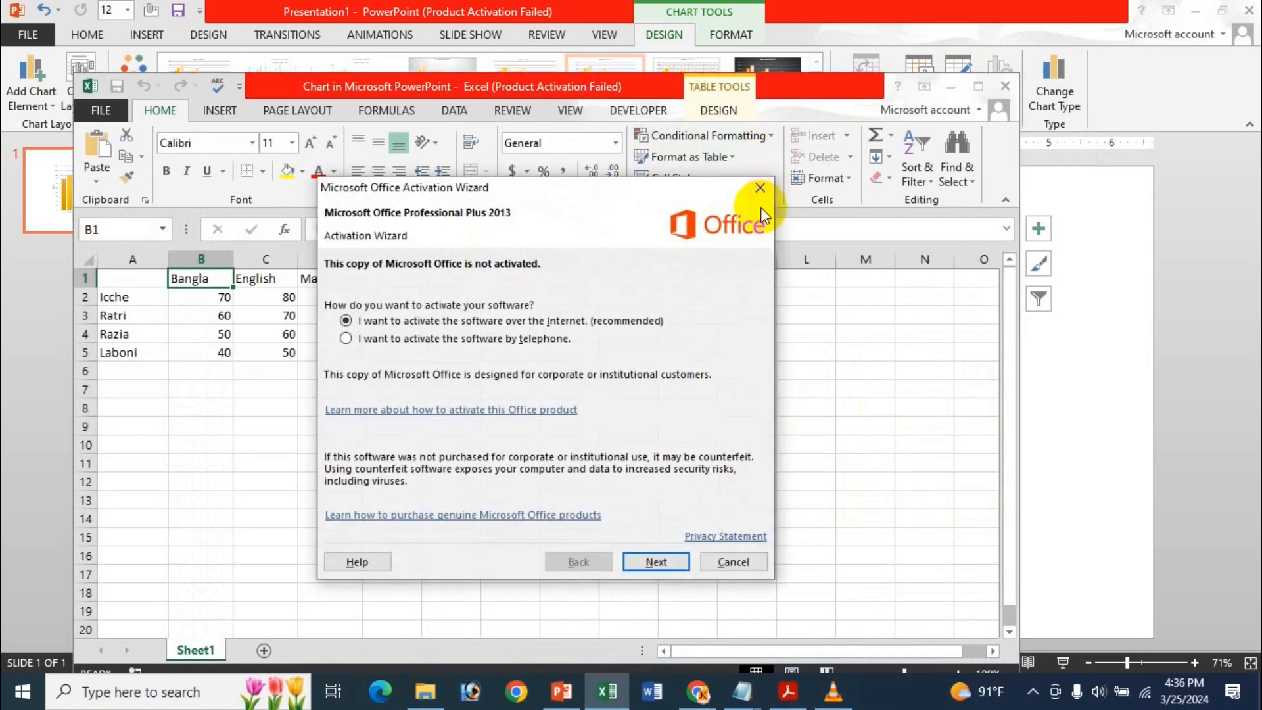
pyautogui.click(760, 188)
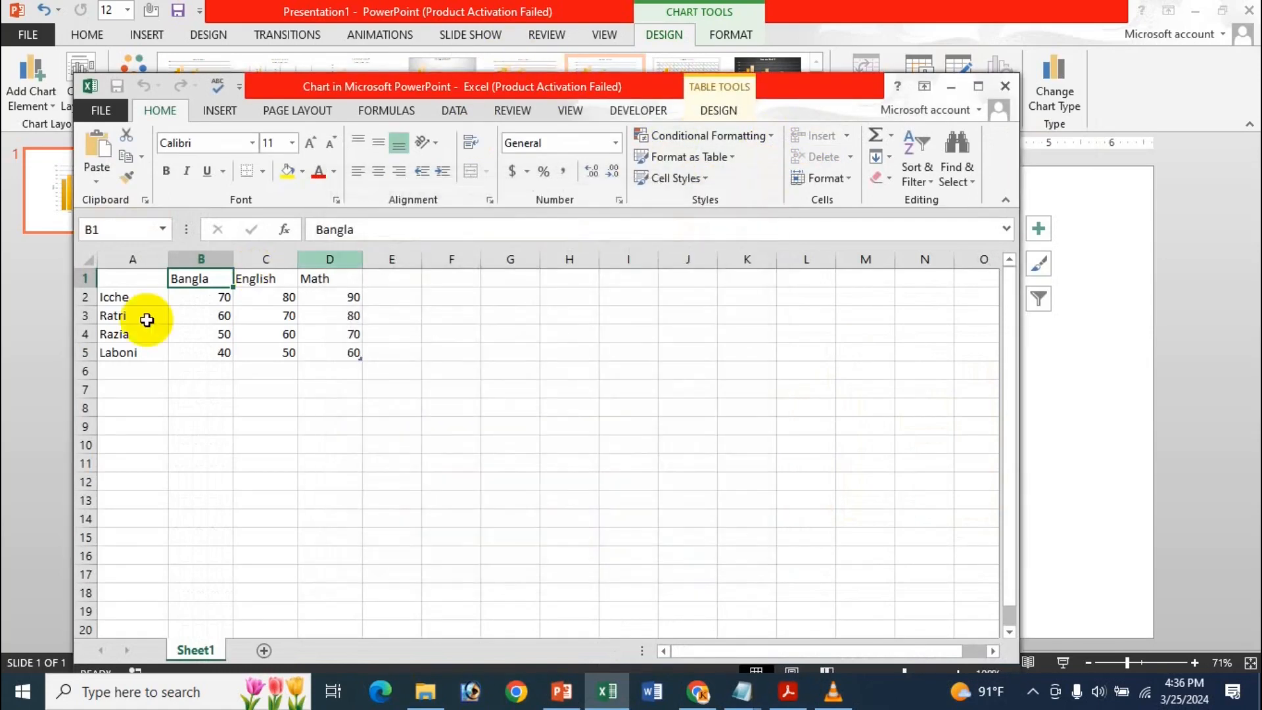
pyautogui.click(276, 316)
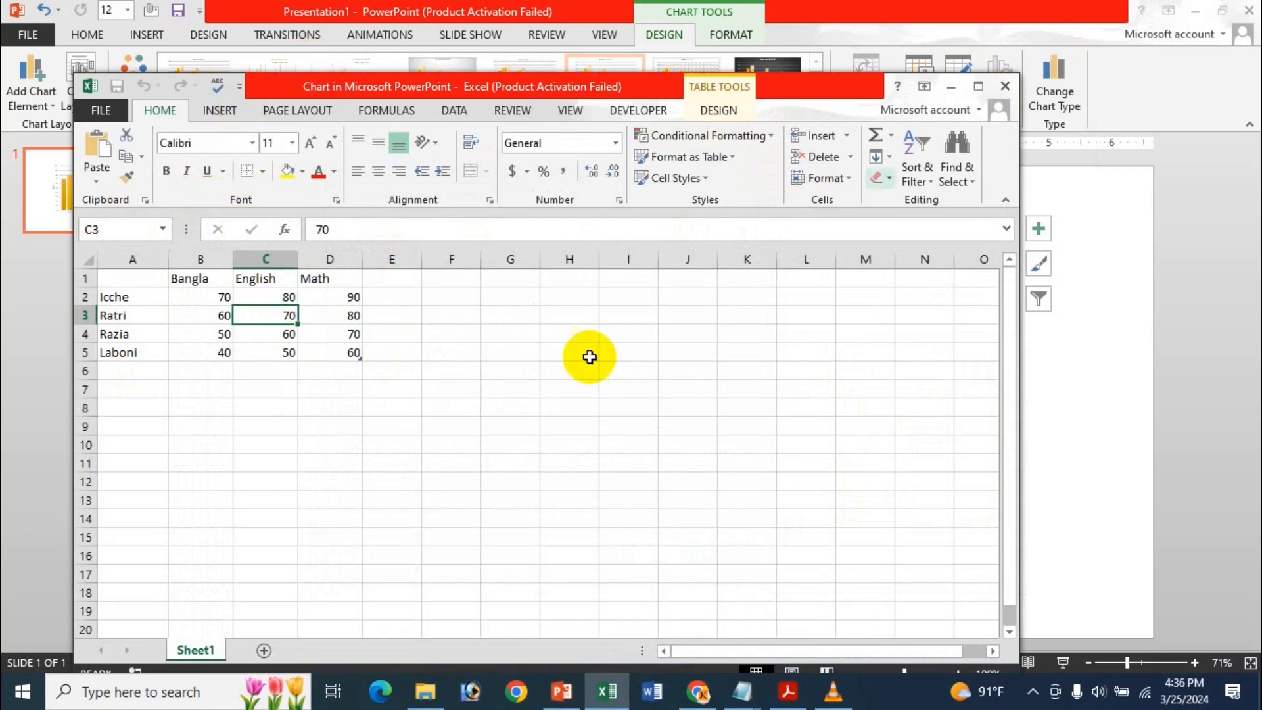
pyautogui.moveTo(620, 80); pyautogui.dragTo(885, 354)
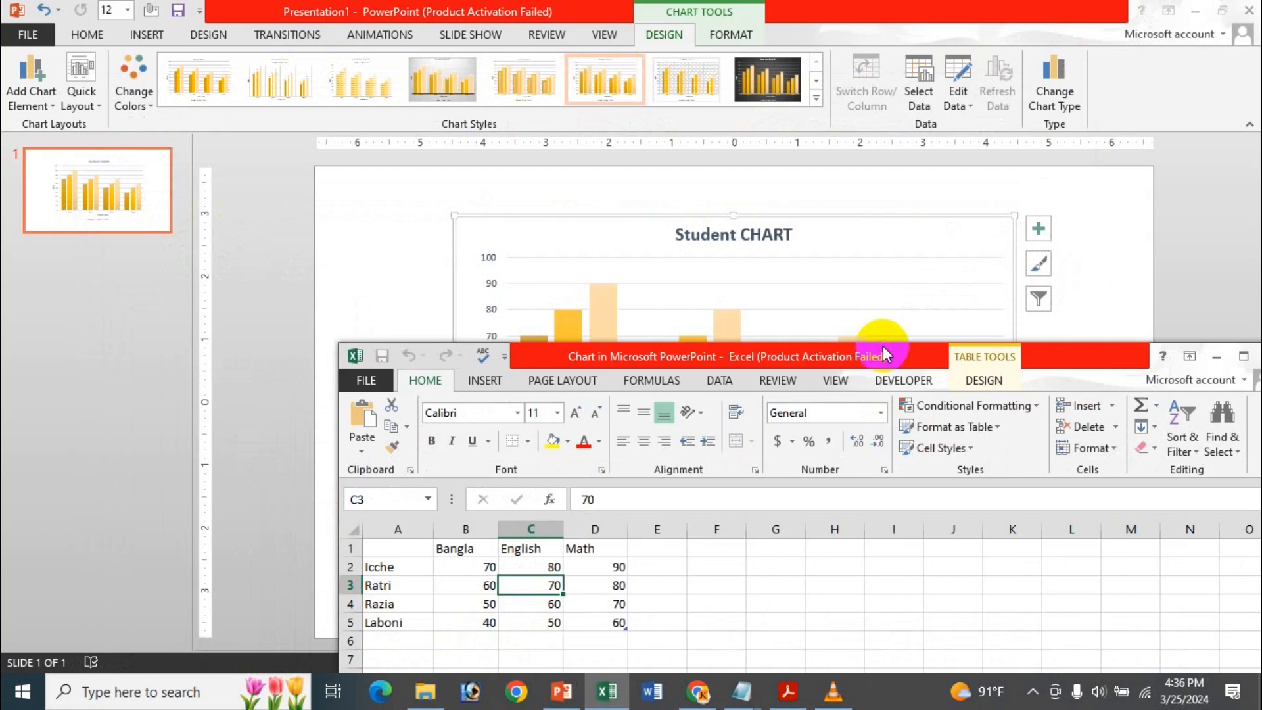
pyautogui.write('10')
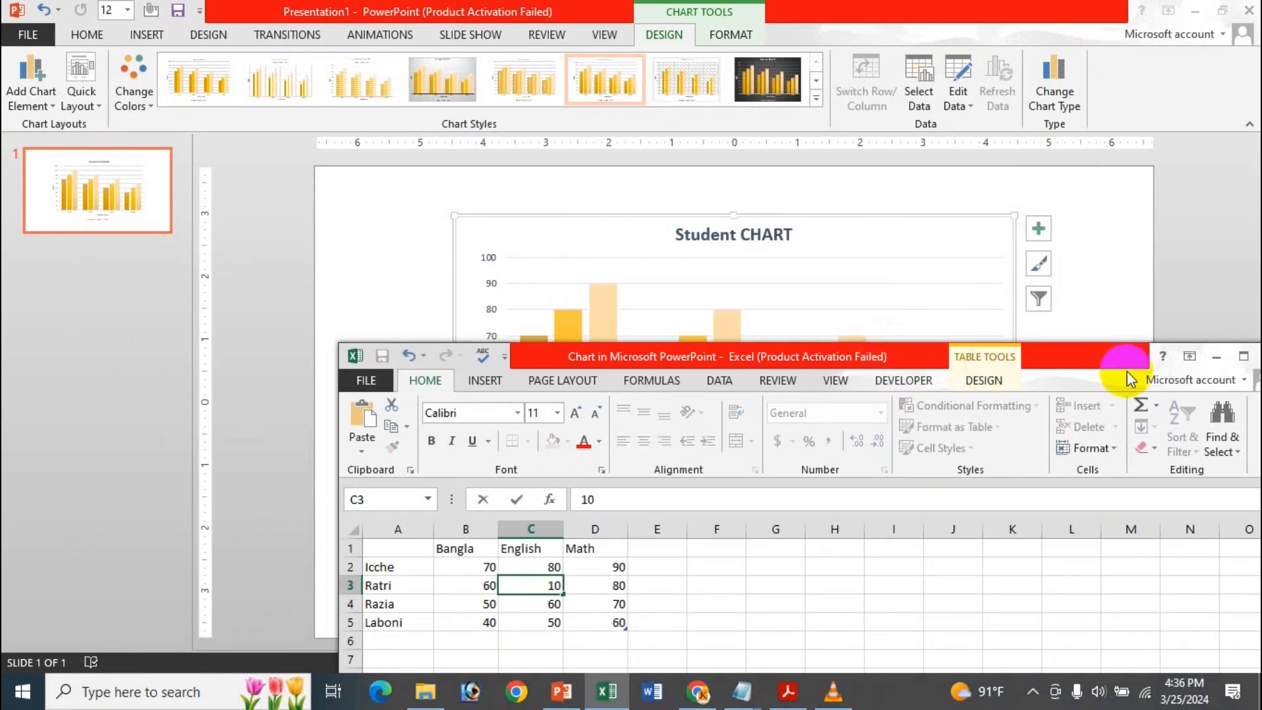
pyautogui.moveTo(1026, 356); pyautogui.dragTo(712, 338)
pyautogui.click(952, 336)
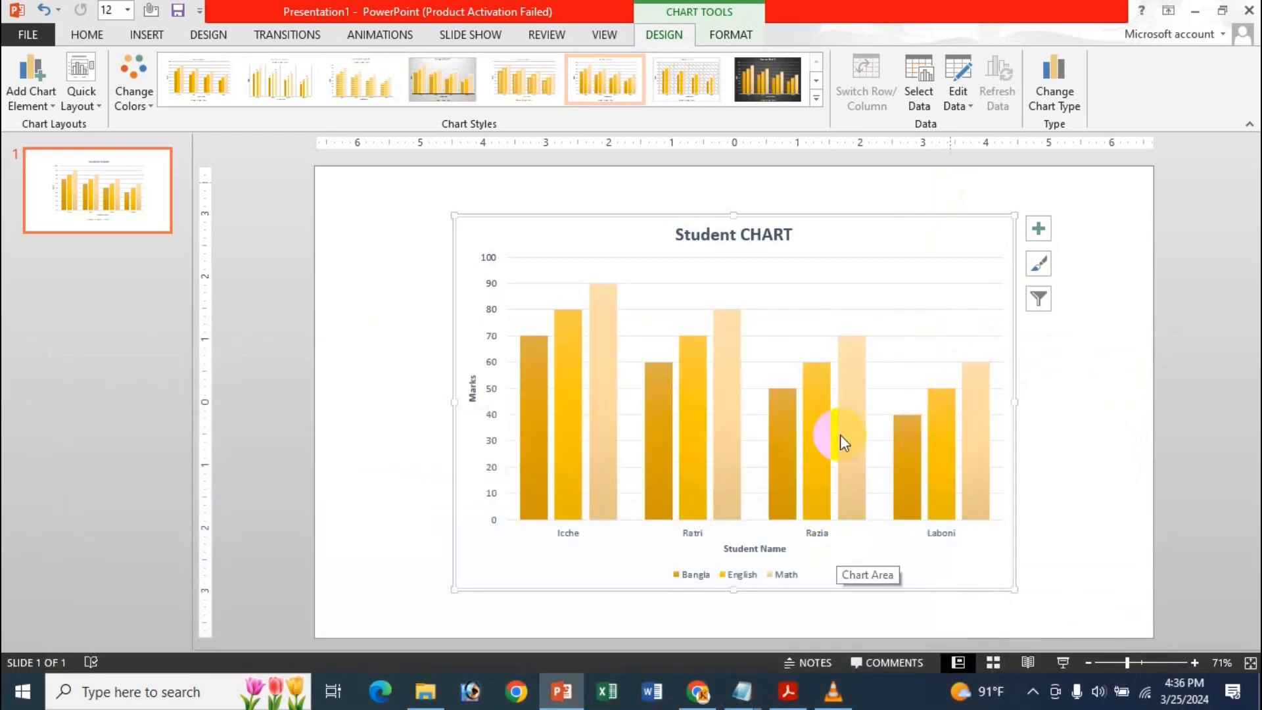
# Reopen the chart's embedded data sheet and set the English mark in cell C3 to 70
pyautogui.click(958, 101)
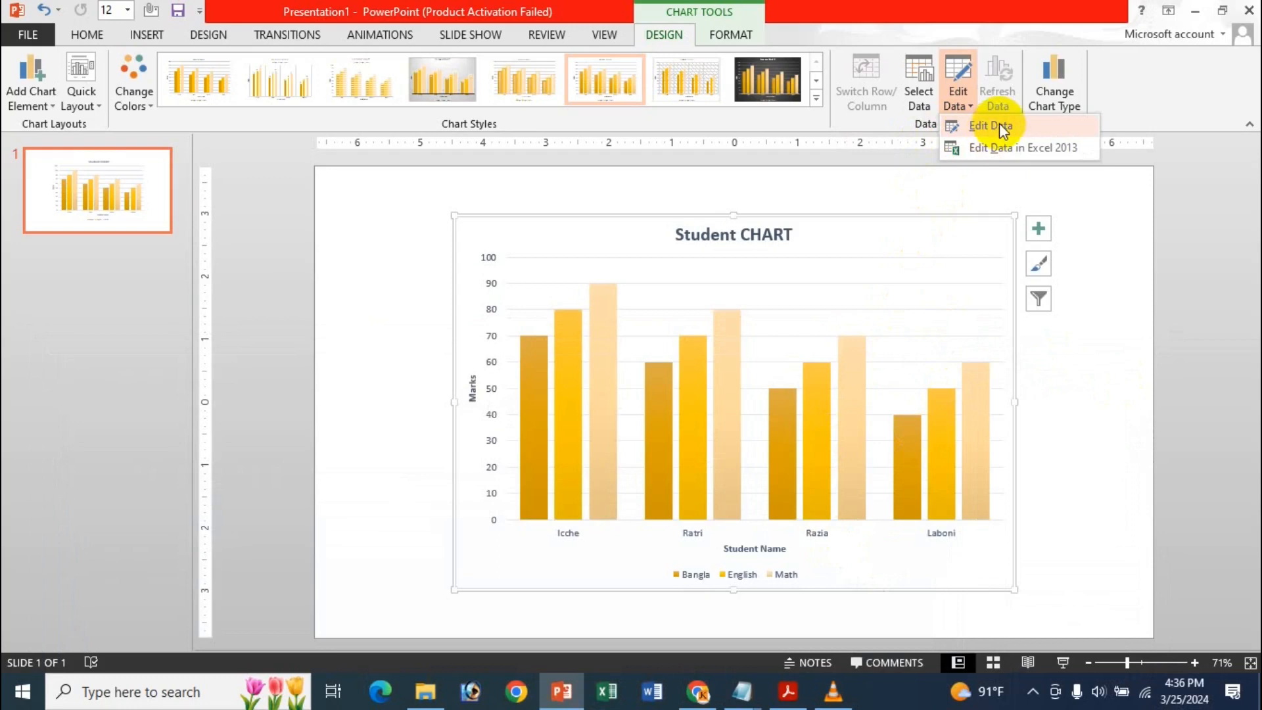
pyautogui.click(1026, 131)
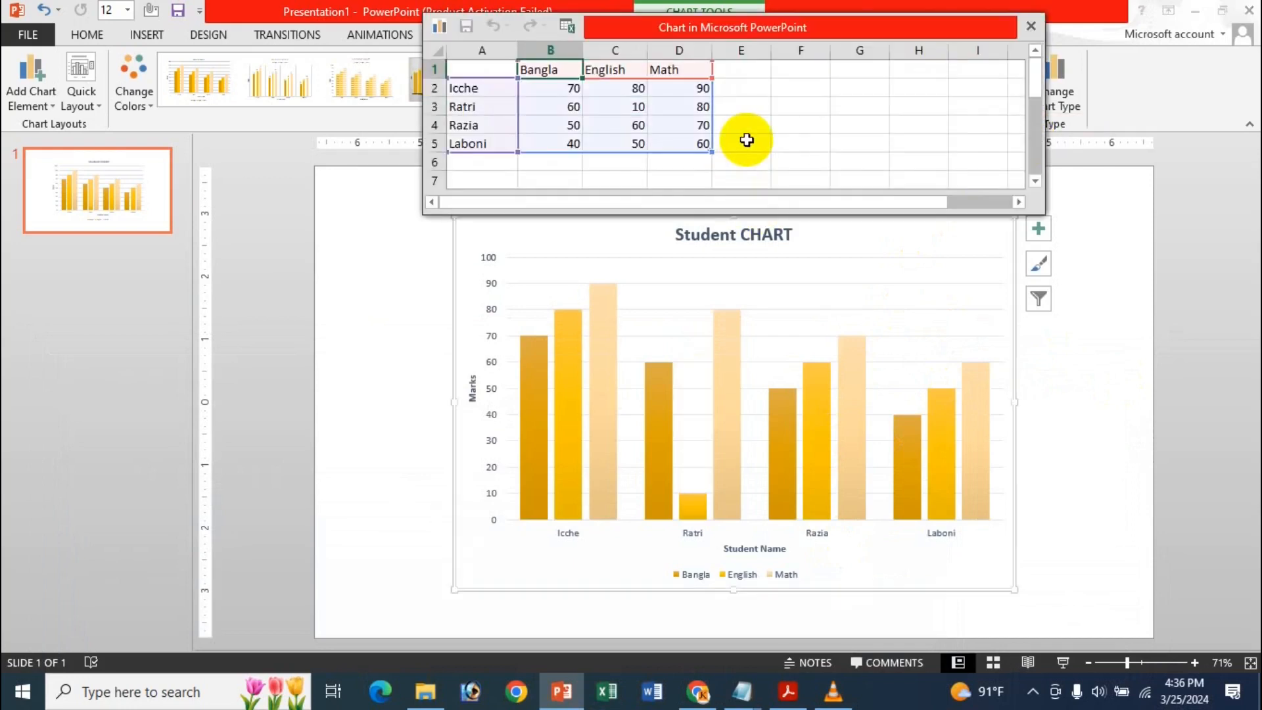
pyautogui.click(953, 9)
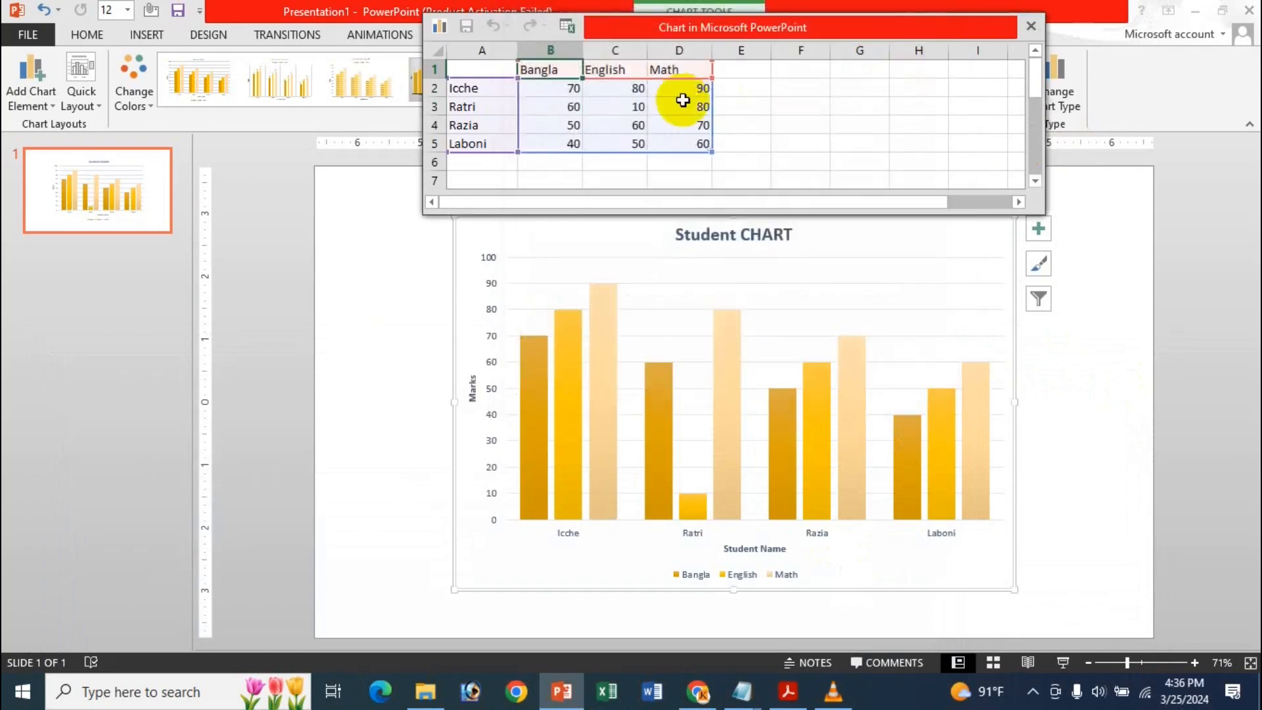
pyautogui.click(636, 126)
pyautogui.click(641, 109)
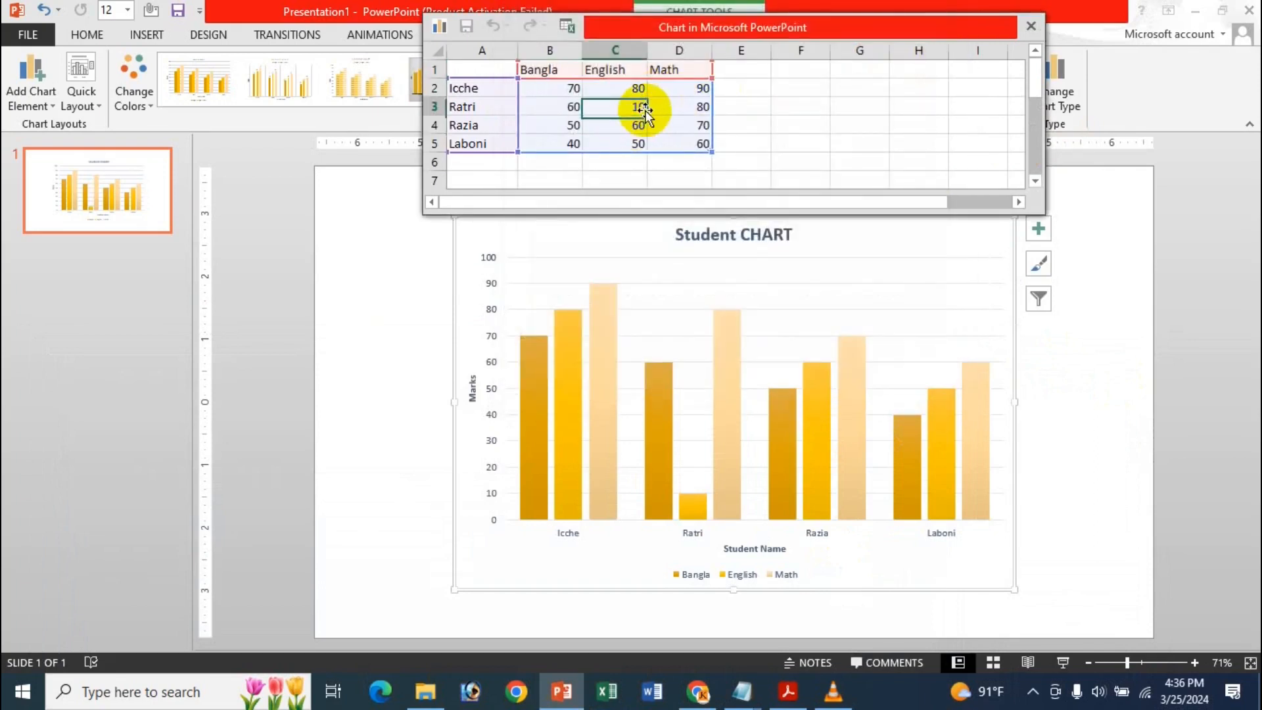
pyautogui.click(651, 113)
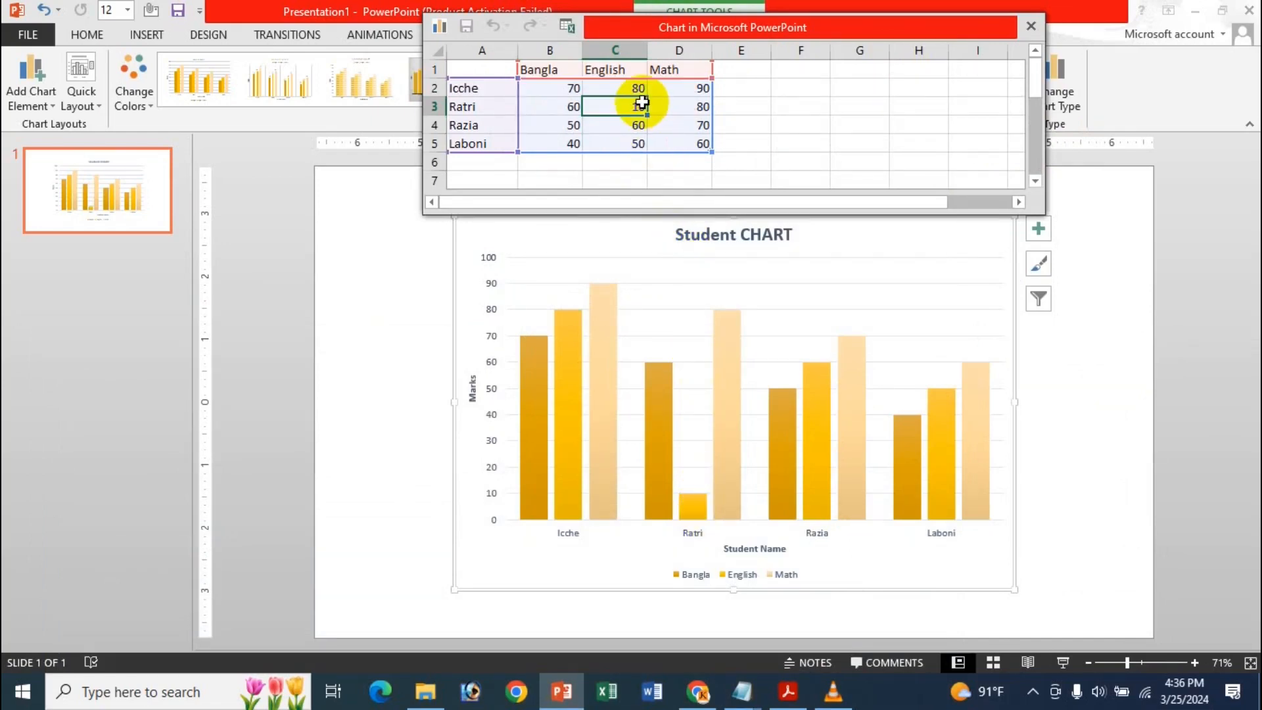
pyautogui.write('100')
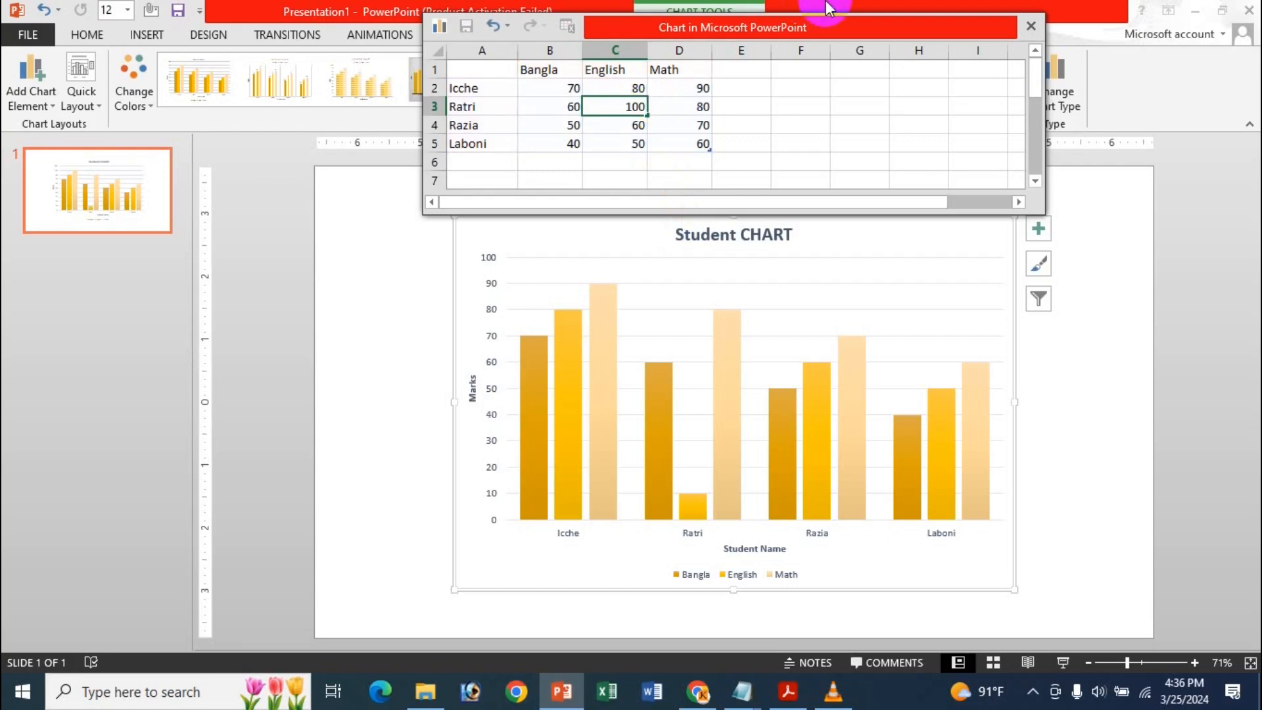
pyautogui.press('BackSpace')
pyautogui.press('BackSpace')
pyautogui.press('BackSpace')
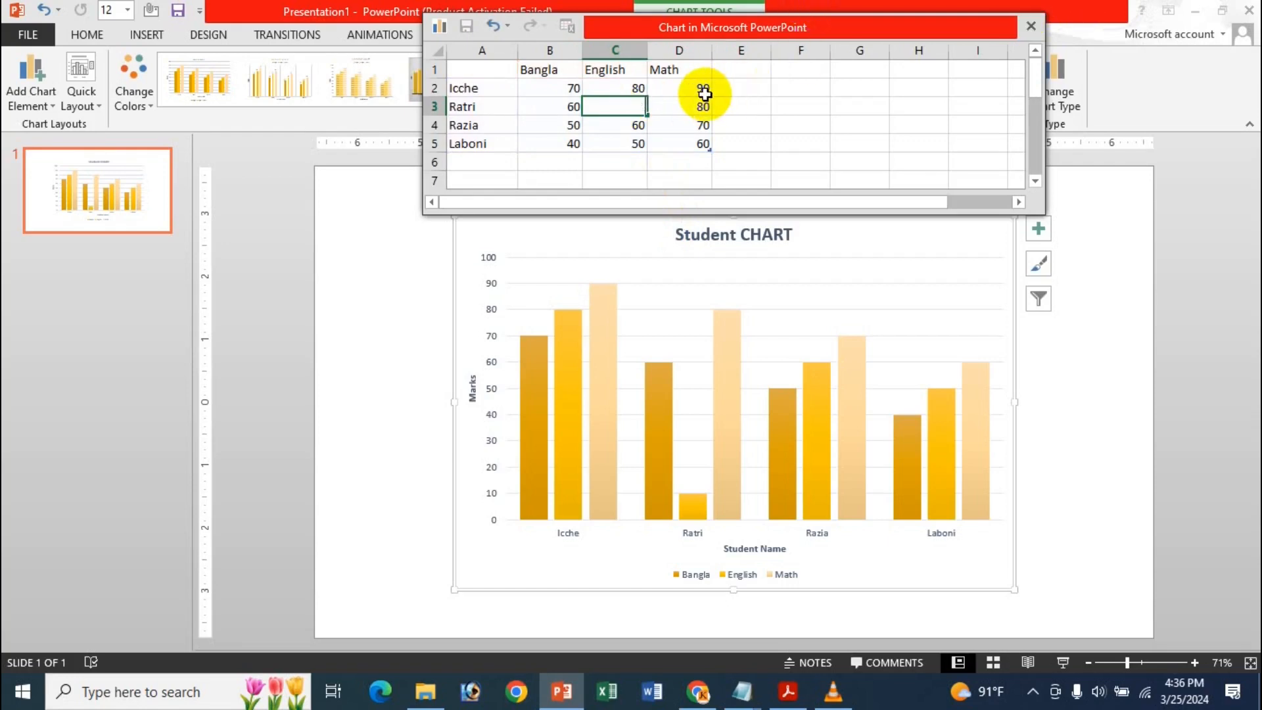
pyautogui.write('70')
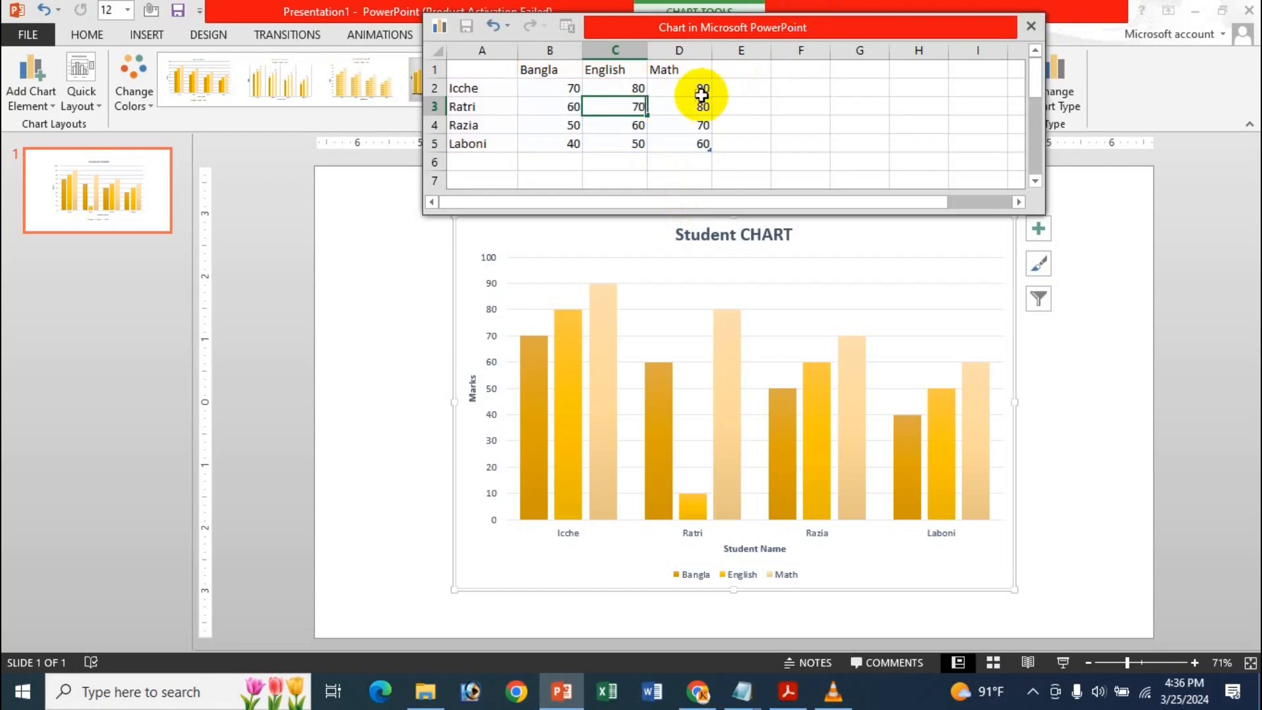
# Set the first student's English mark in cell C2 to 100
pyautogui.click(615, 88)
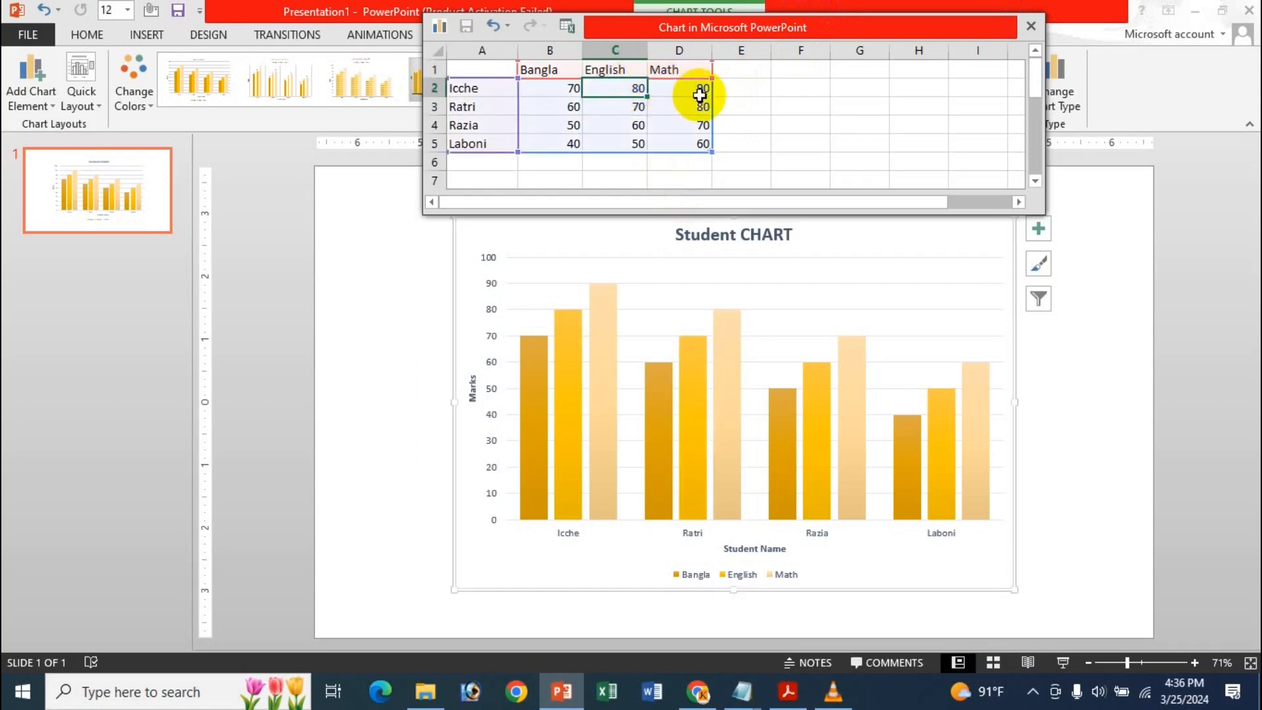
pyautogui.write('100')
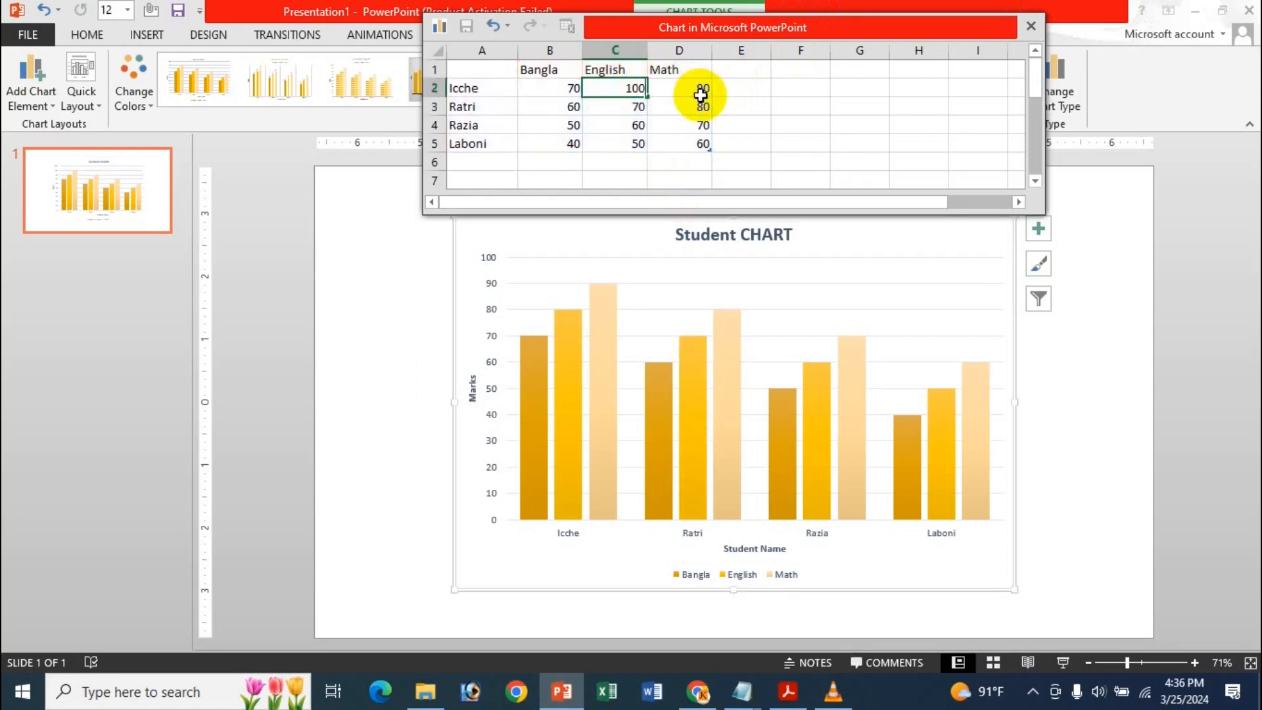
pyautogui.click(980, 80)
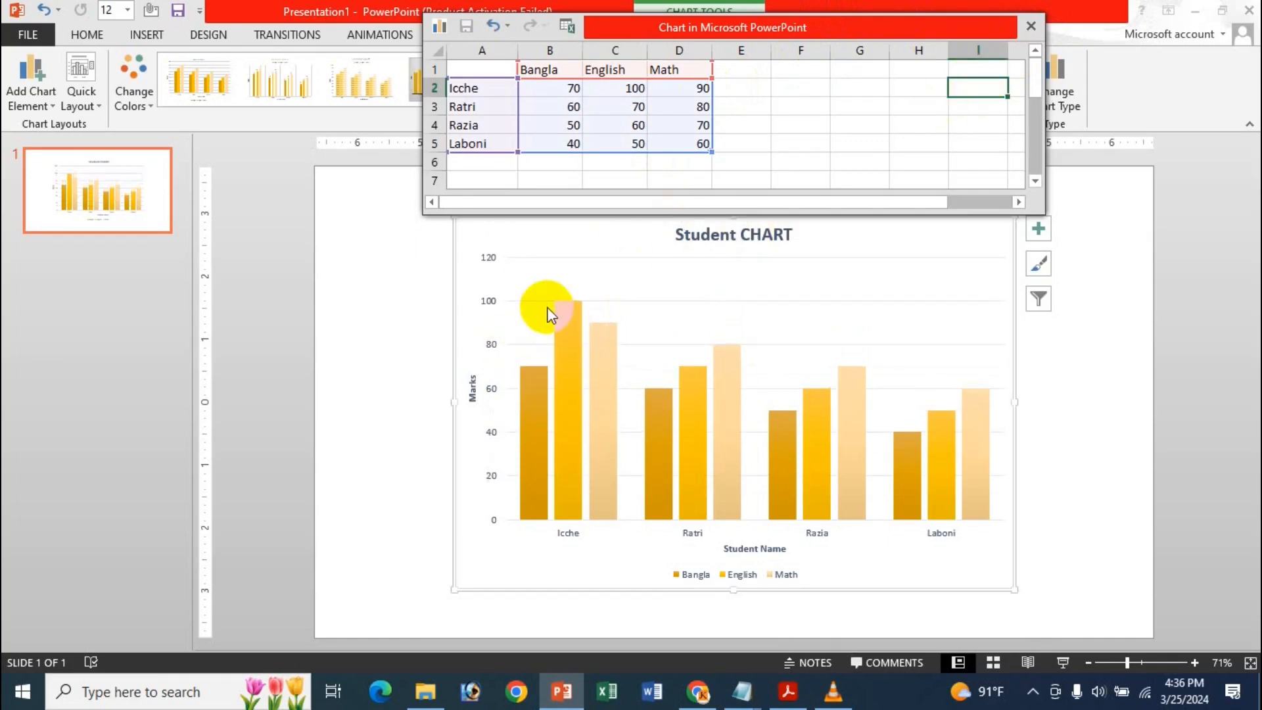
# Set the English mark in cell C2 to 80 and close the data sheet
pyautogui.click(632, 88)
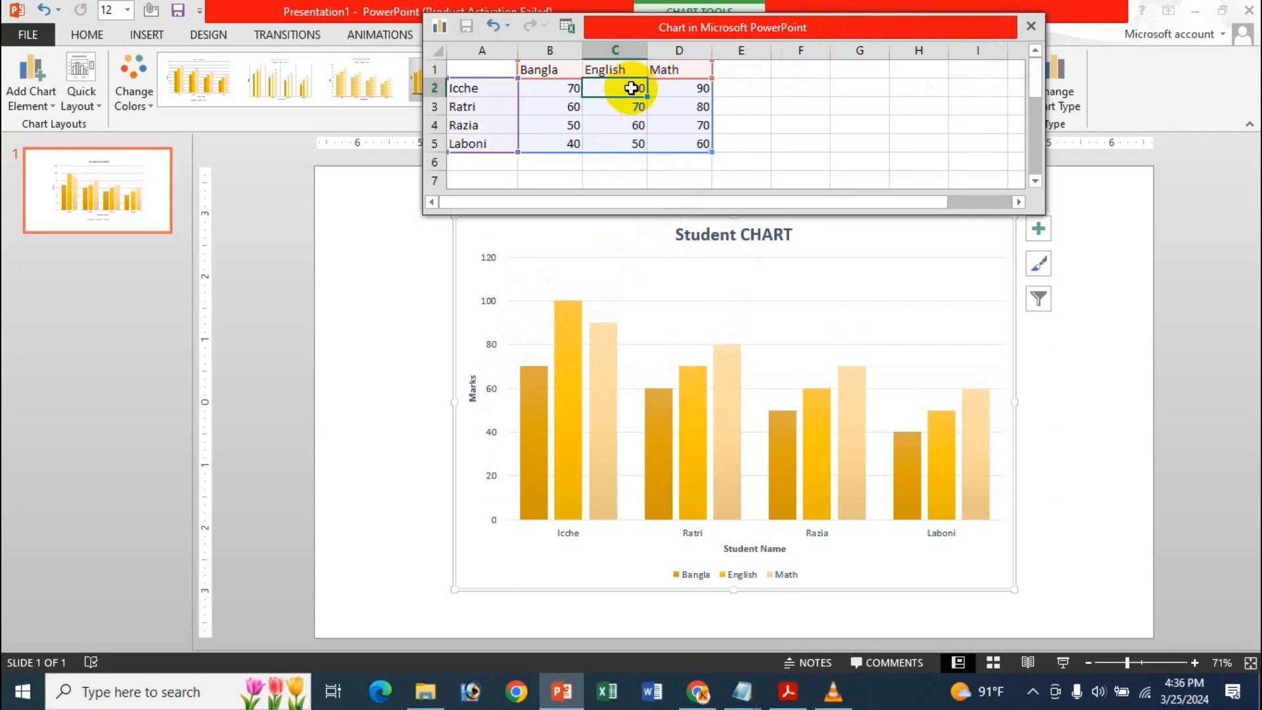
pyautogui.write('80')
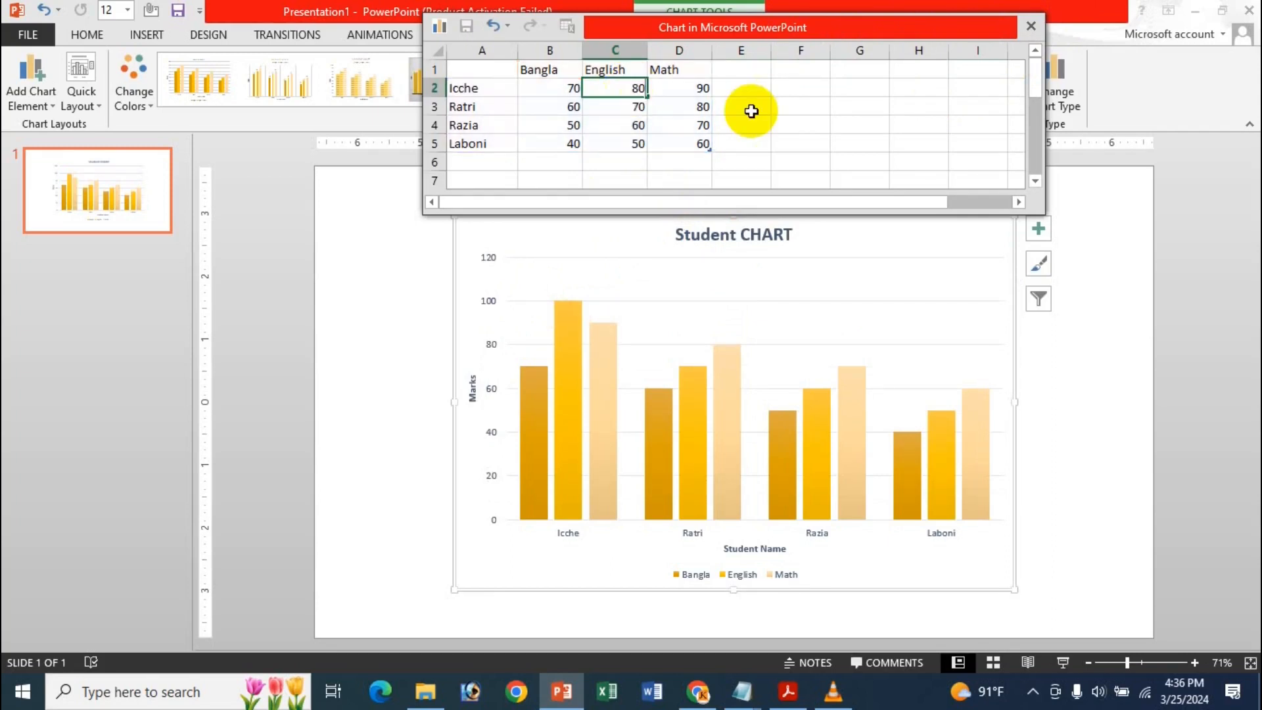
pyautogui.click(795, 106)
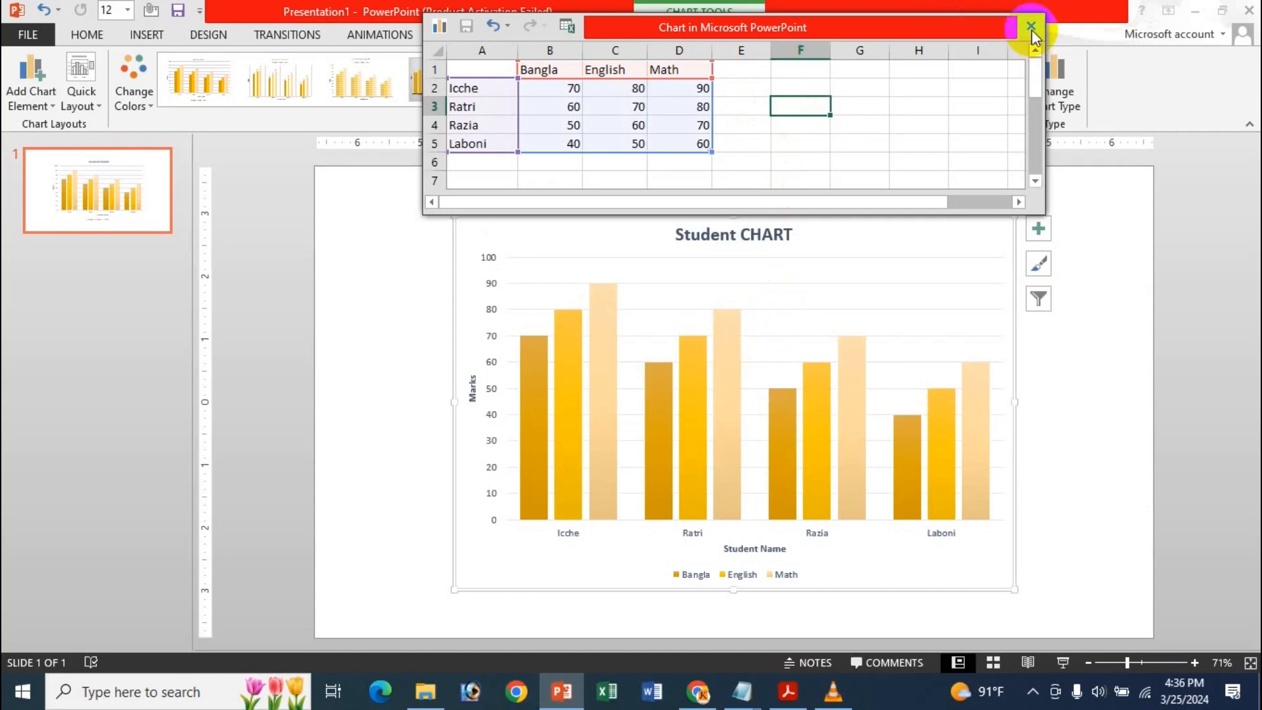
pyautogui.click(1031, 27)
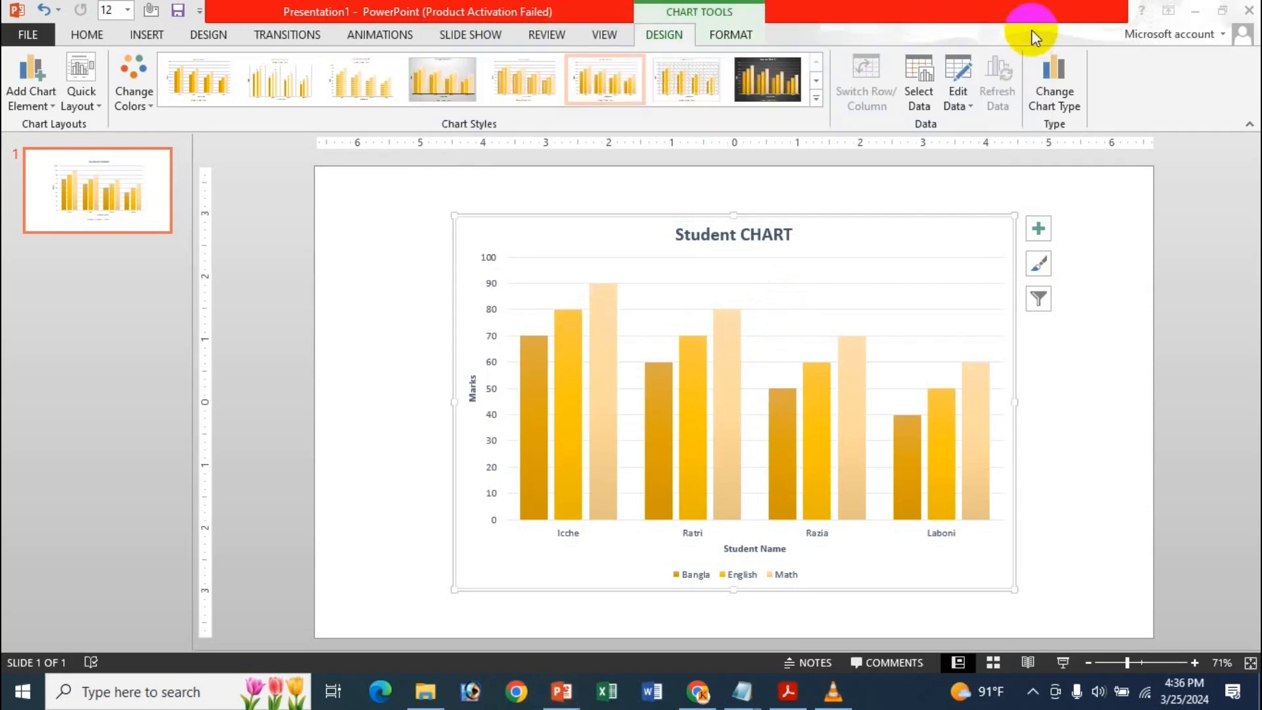